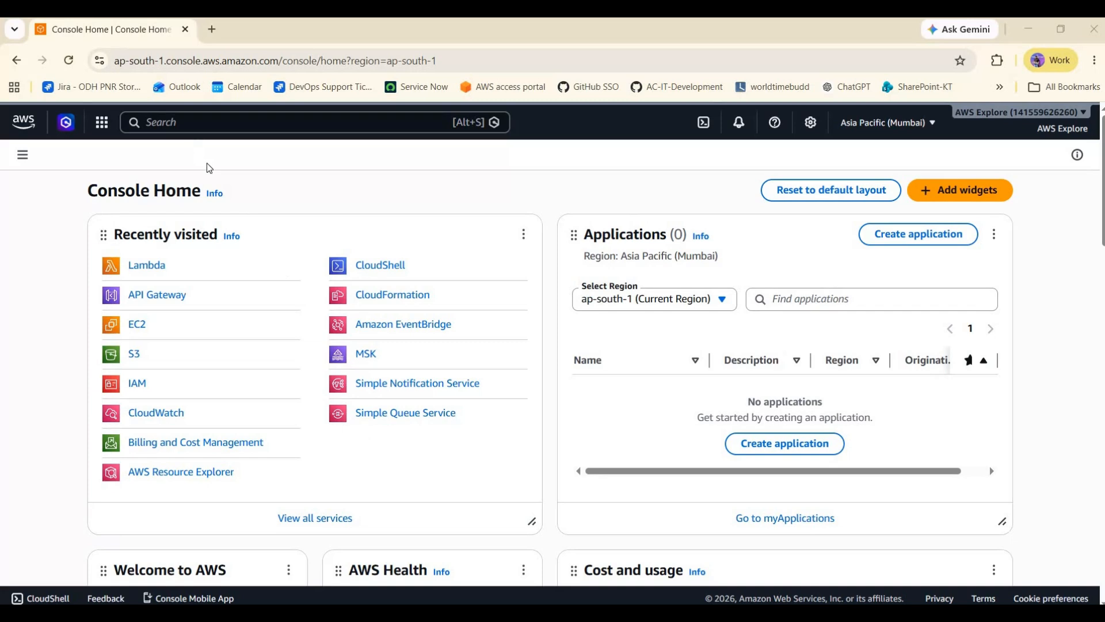
{"action": "left_click", "coordinate": [201, 123]}
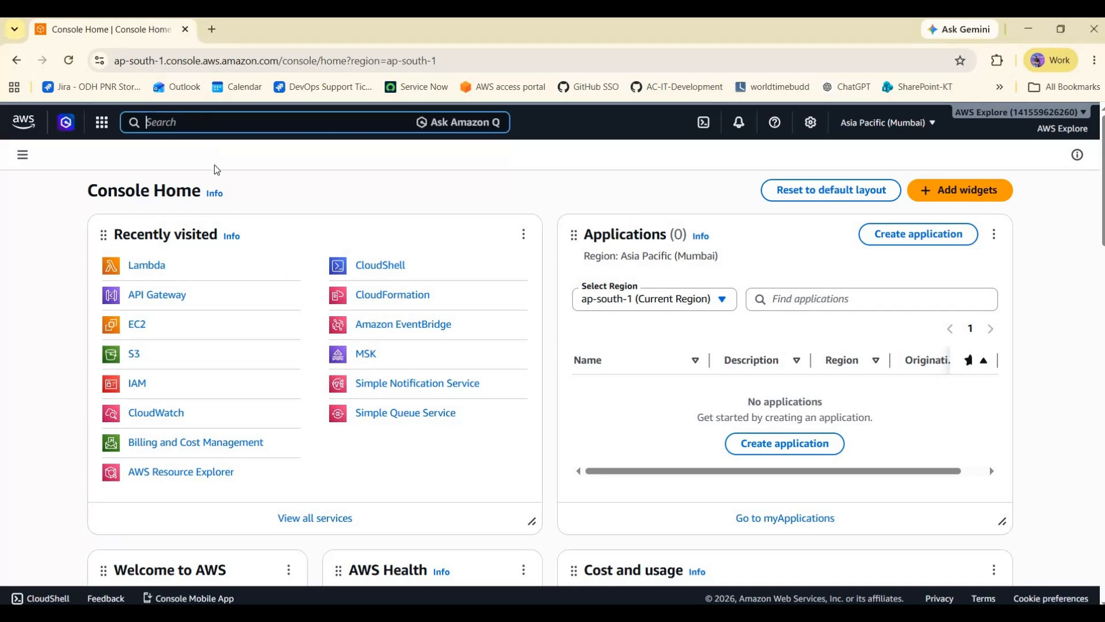
{"action": "type", "text": "s3"}
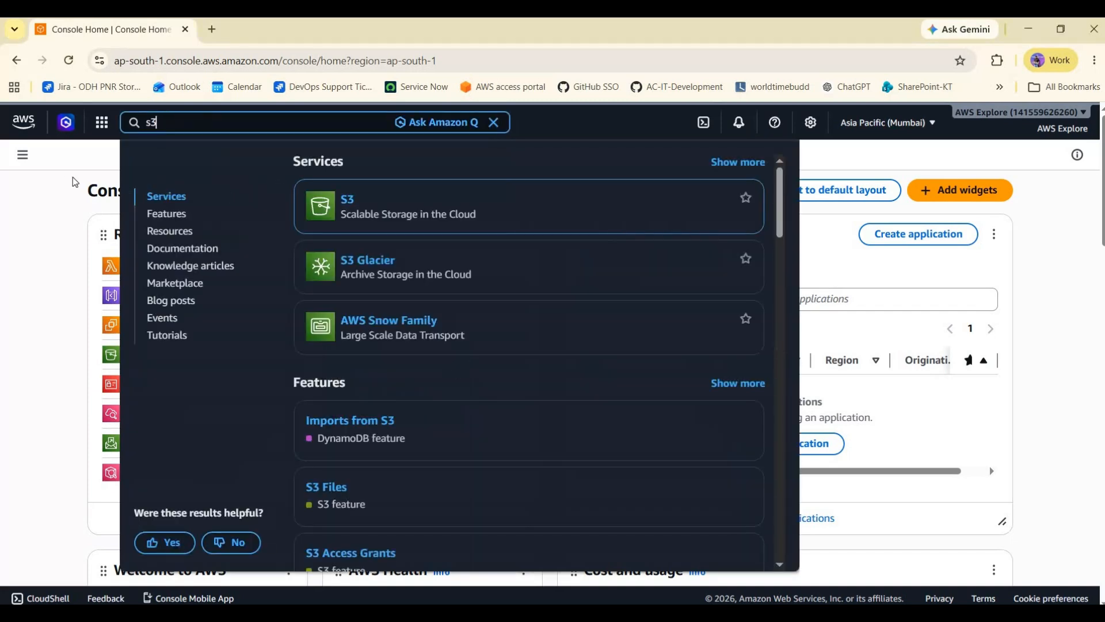
{"action": "key", "text": "Return"}
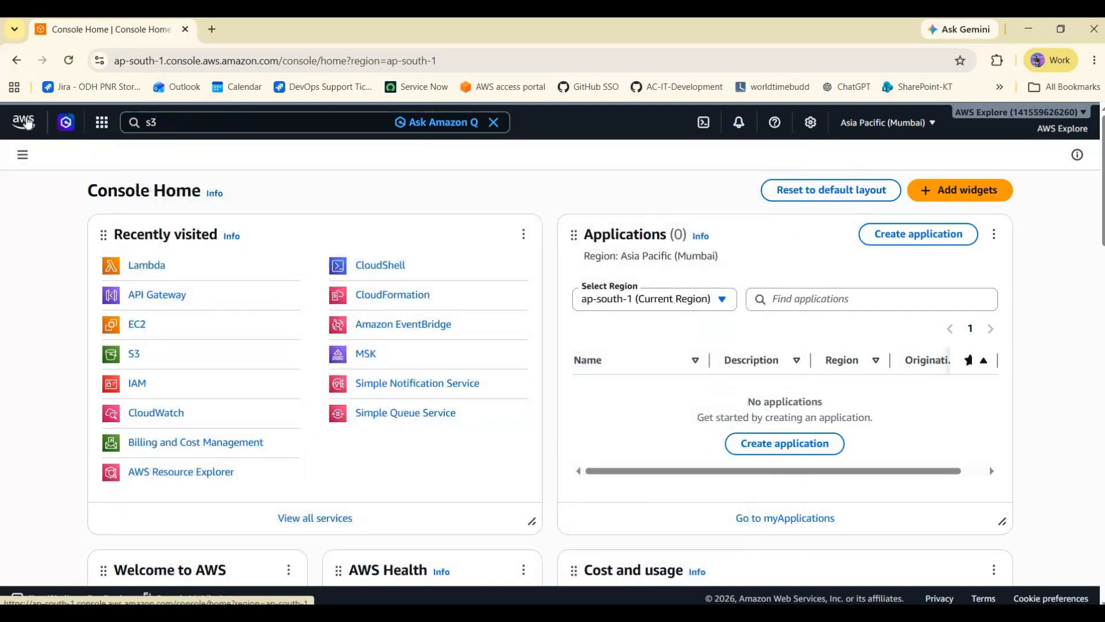
{"action": "left_click", "coordinate": [26, 121]}
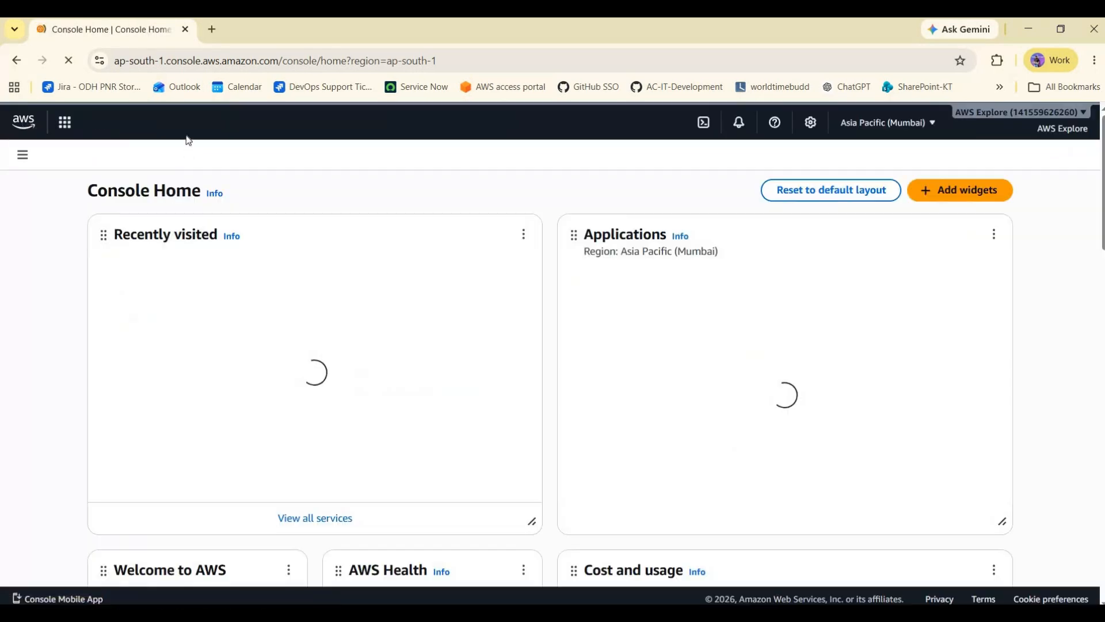
- Open the S3 service by searching the console for s3
{"action": "left_click", "coordinate": [182, 123]}
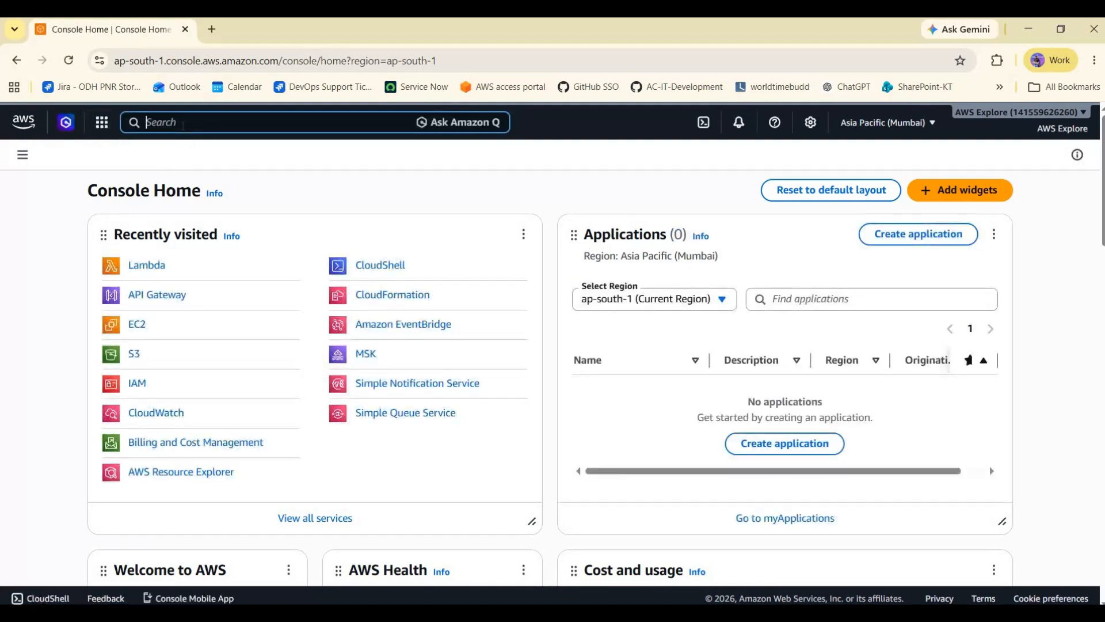
{"action": "type", "text": "s3"}
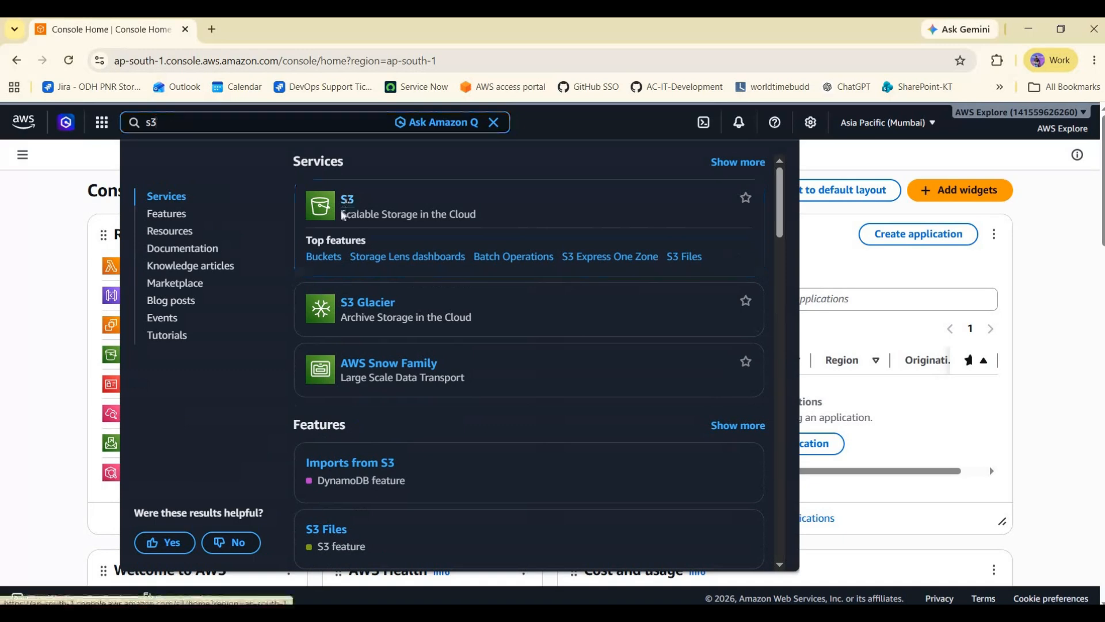
{"action": "left_click", "coordinate": [347, 202]}
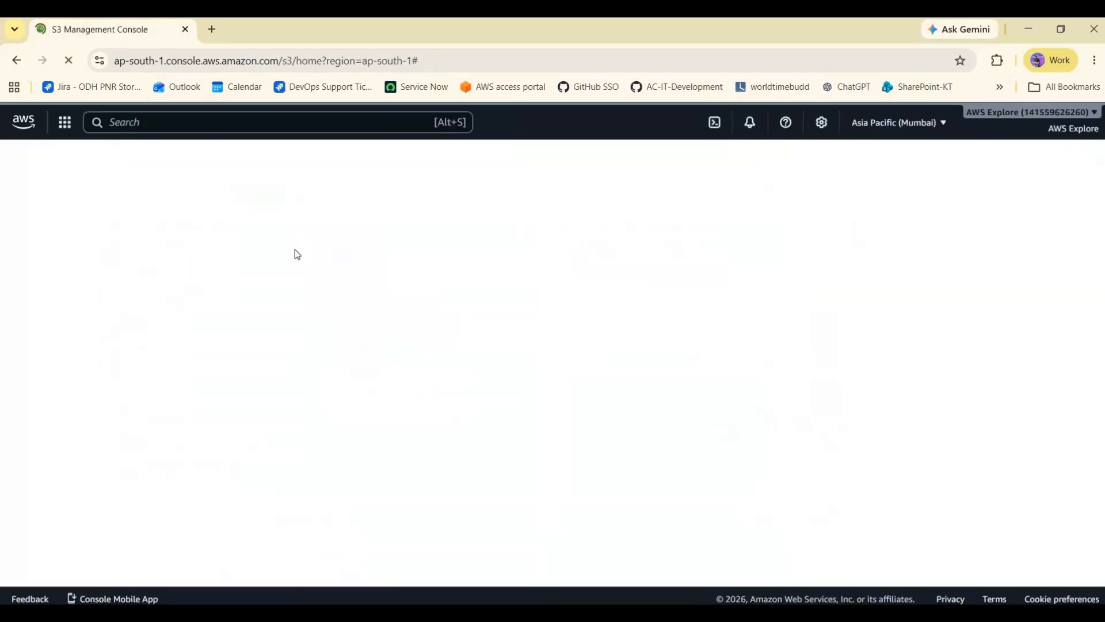
{"action": "left_click", "coordinate": [58, 196]}
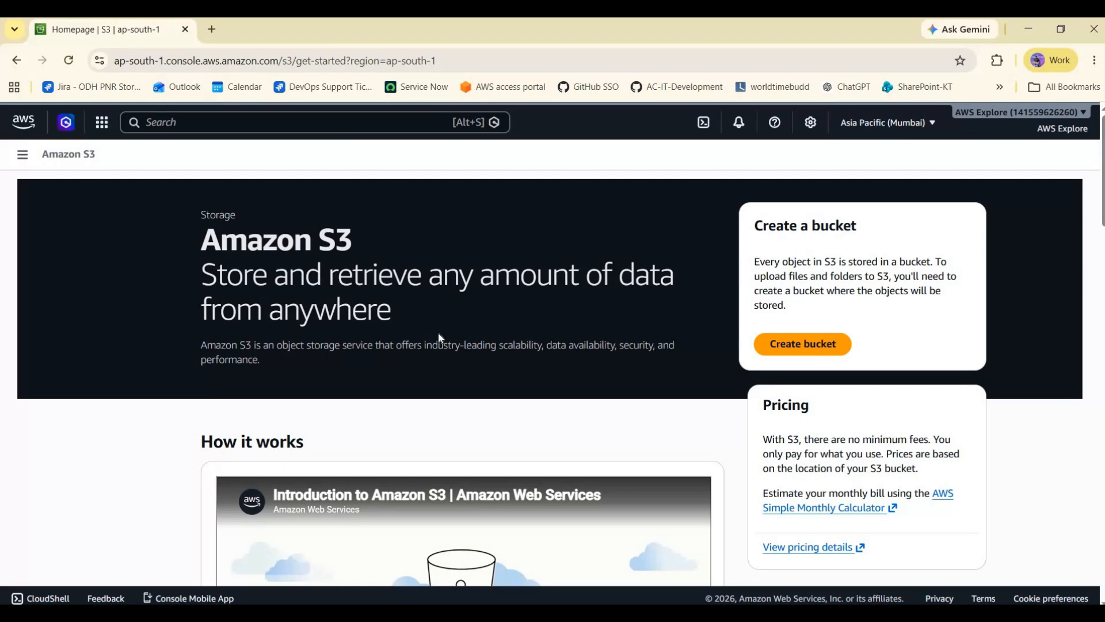
- Read the Amazon S3 landing page's overview and Benefits and features section
{"action": "scroll", "coordinate": [427, 323], "scroll_direction": "down", "scroll_amount": 10}
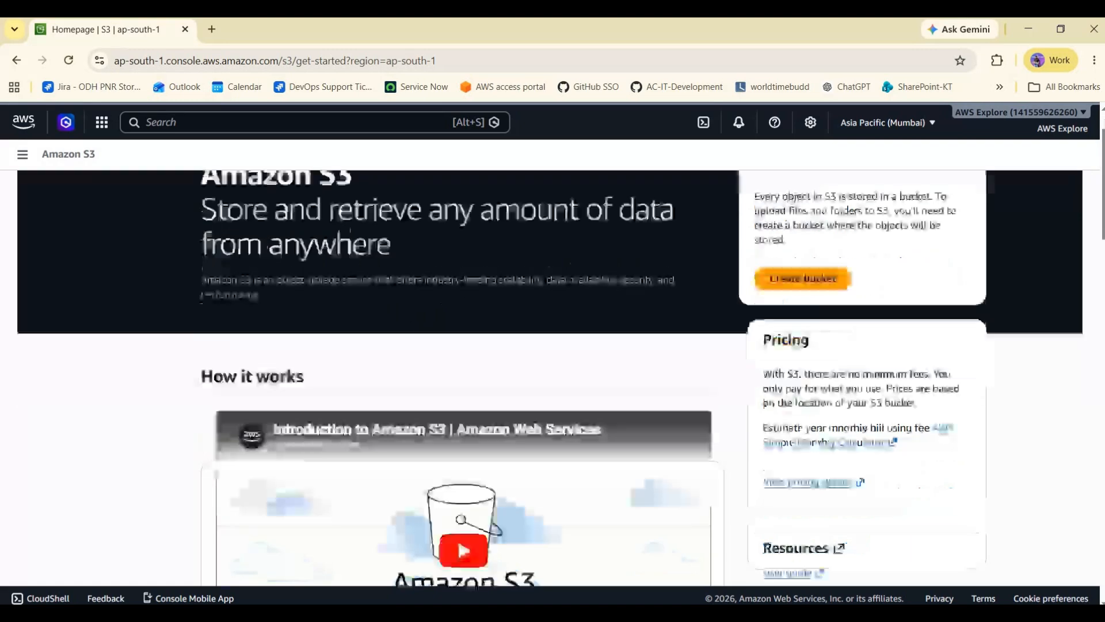
{"action": "triple_click", "coordinate": [388, 293]}
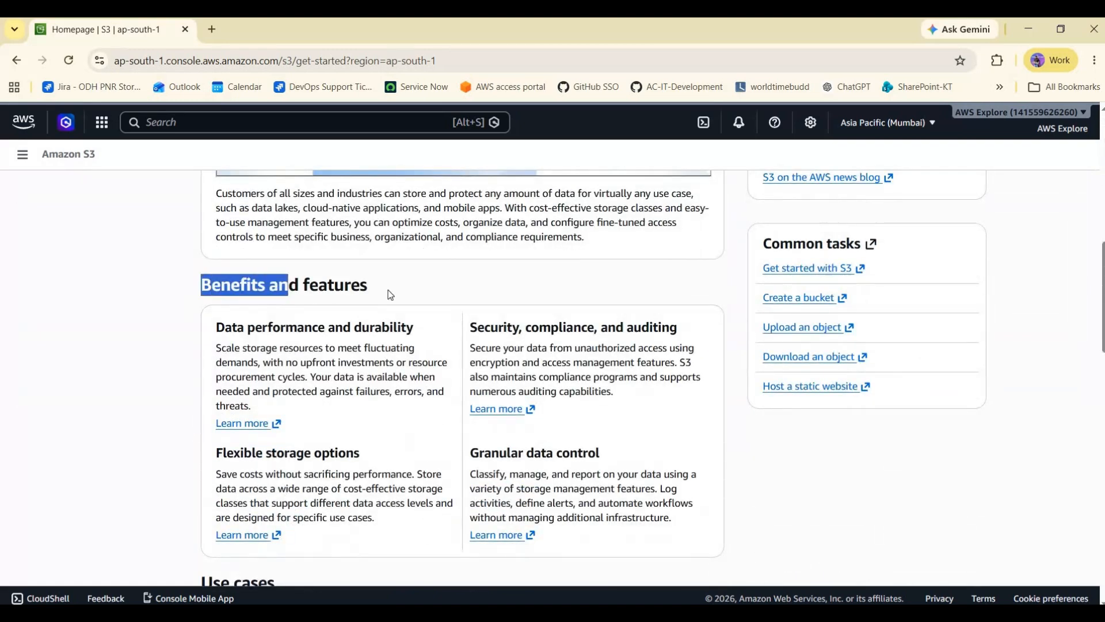
{"action": "left_click", "coordinate": [388, 292]}
{"action": "scroll", "coordinate": [389, 291], "scroll_direction": "up", "scroll_amount": 2}
{"action": "scroll", "coordinate": [388, 291], "scroll_direction": "down", "scroll_amount": 1}
{"action": "scroll", "coordinate": [389, 292], "scroll_direction": "down", "scroll_amount": 2}
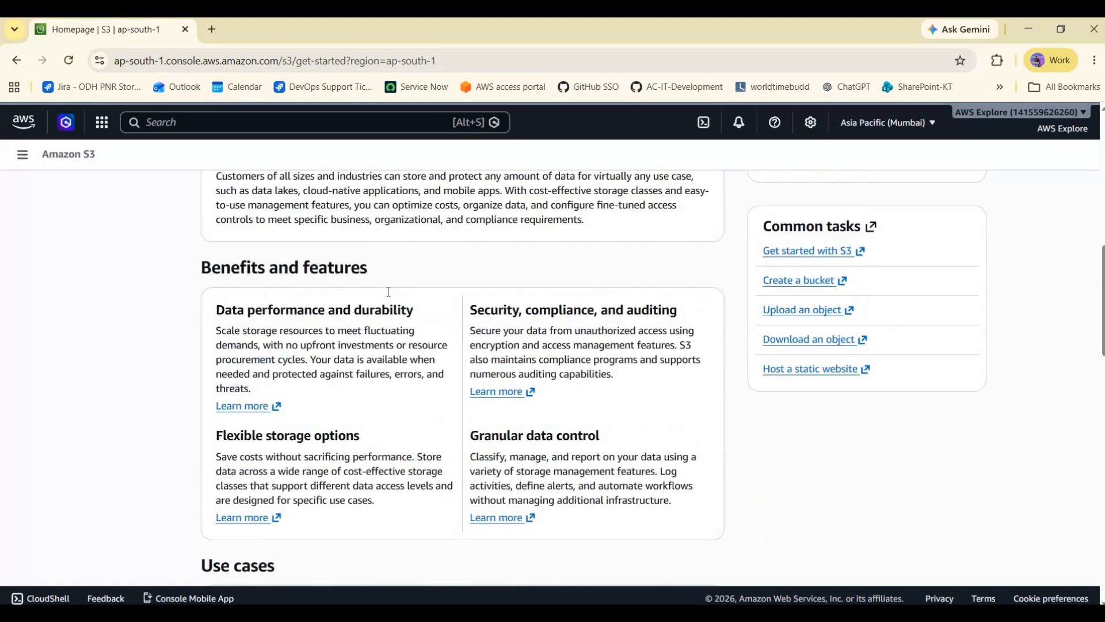
{"action": "scroll", "coordinate": [424, 375], "scroll_direction": "up", "scroll_amount": 5}
{"action": "scroll", "coordinate": [443, 341], "scroll_direction": "down", "scroll_amount": 4}
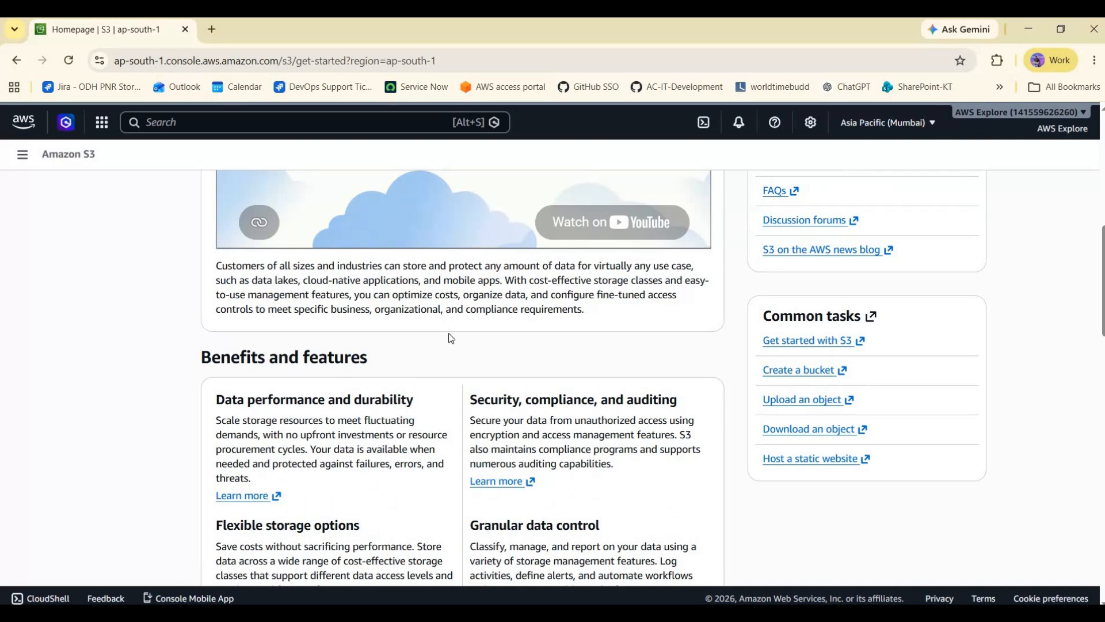
{"action": "scroll", "coordinate": [451, 338], "scroll_direction": "down", "scroll_amount": 3}
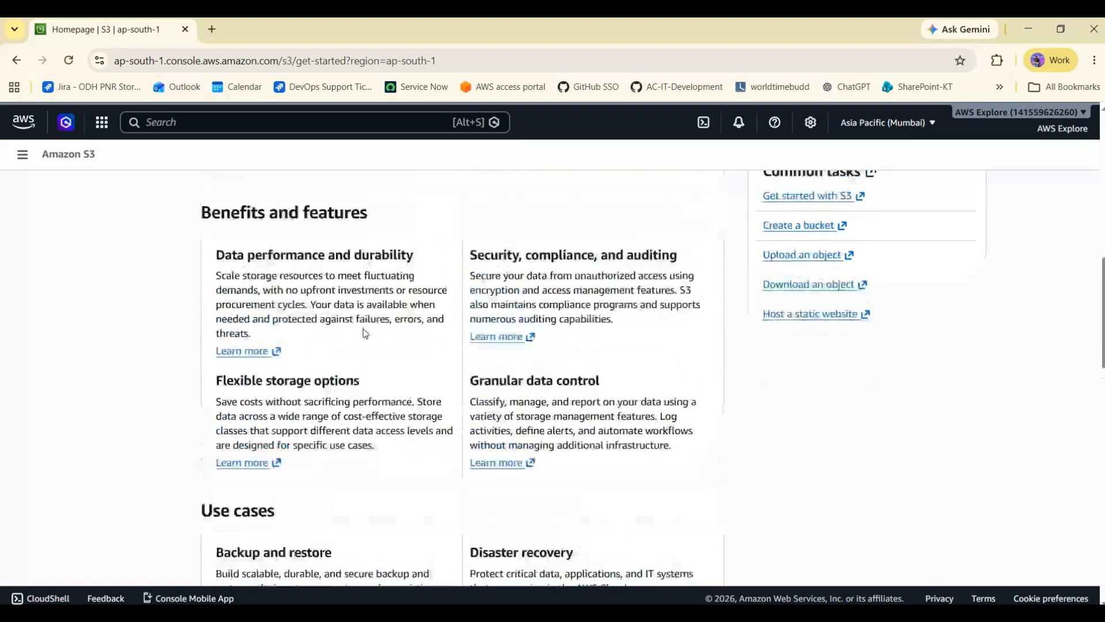
{"action": "scroll", "coordinate": [364, 333], "scroll_direction": "down", "scroll_amount": 7}
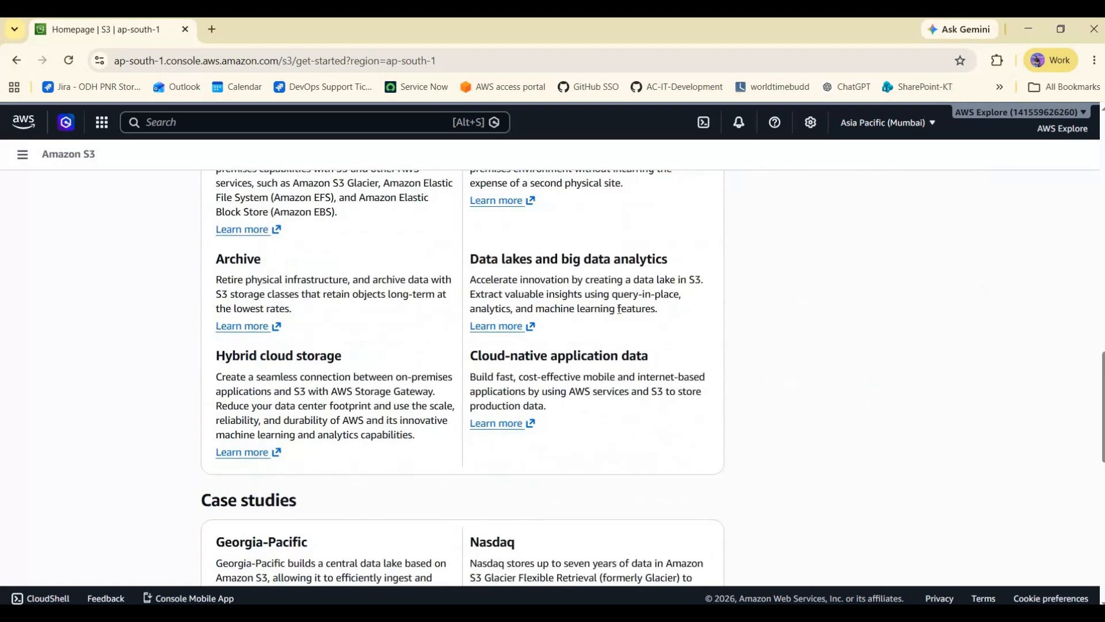
{"action": "left_click_drag", "start_coordinate": [531, 271], "coordinate": [617, 308]}
{"action": "left_click", "coordinate": [617, 309]}
{"action": "scroll", "coordinate": [527, 311], "scroll_direction": "up", "scroll_amount": 2}
{"action": "scroll", "coordinate": [528, 312], "scroll_direction": "up", "scroll_amount": 1}
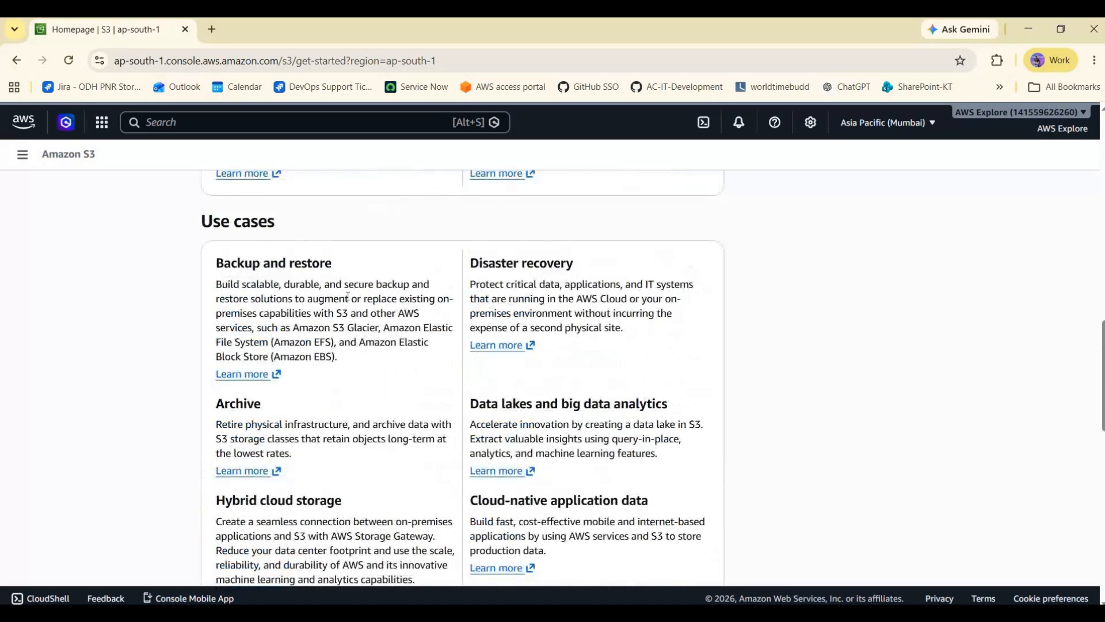
- Read the Use cases, Case studies and Related services sections of the S3 landing page
{"action": "left_click_drag", "start_coordinate": [216, 263], "coordinate": [593, 284]}
{"action": "left_click", "coordinate": [451, 270]}
{"action": "left_click", "coordinate": [481, 334]}
{"action": "scroll", "coordinate": [345, 321], "scroll_direction": "down", "scroll_amount": 2}
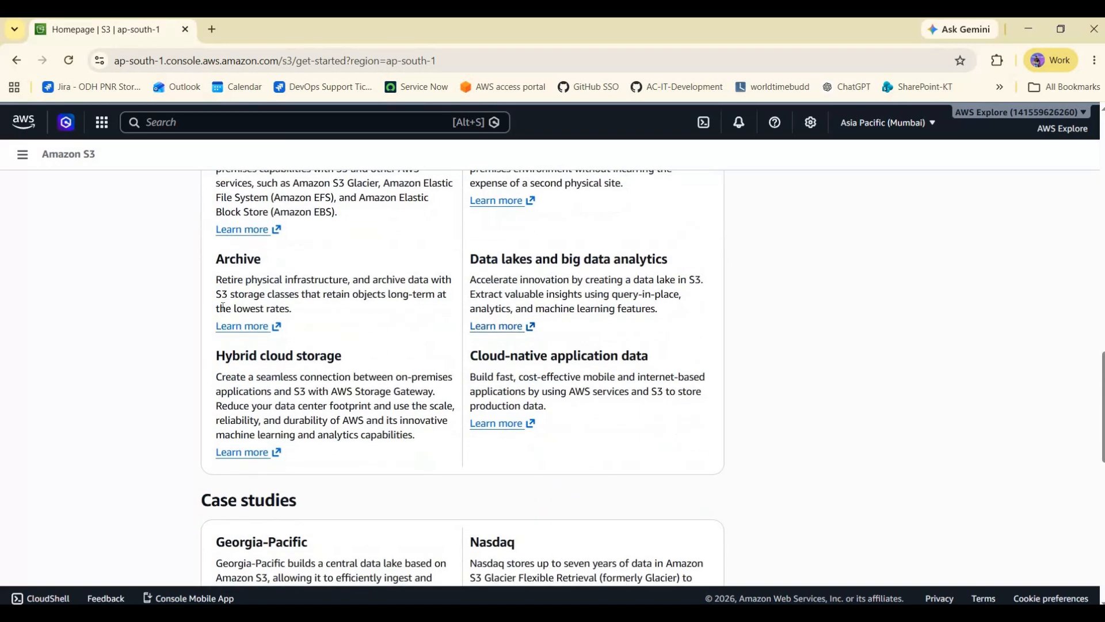
{"action": "left_click_drag", "start_coordinate": [471, 355], "coordinate": [605, 391]}
{"action": "left_click", "coordinate": [503, 361]}
{"action": "left_click_drag", "start_coordinate": [470, 356], "coordinate": [602, 393]}
{"action": "left_click", "coordinate": [482, 372]}
{"action": "left_click_drag", "start_coordinate": [470, 357], "coordinate": [564, 393]}
{"action": "left_click", "coordinate": [599, 395]}
{"action": "scroll", "coordinate": [600, 391], "scroll_direction": "down", "scroll_amount": 3}
{"action": "scroll", "coordinate": [596, 383], "scroll_direction": "down", "scroll_amount": 5}
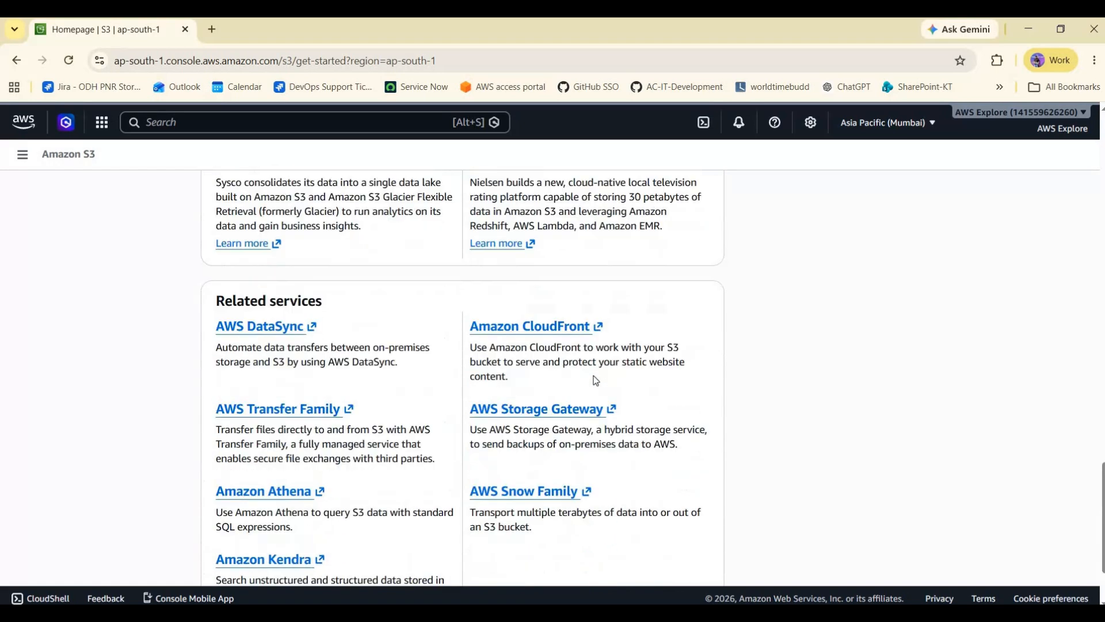
{"action": "scroll", "coordinate": [596, 380], "scroll_direction": "up", "scroll_amount": 10}
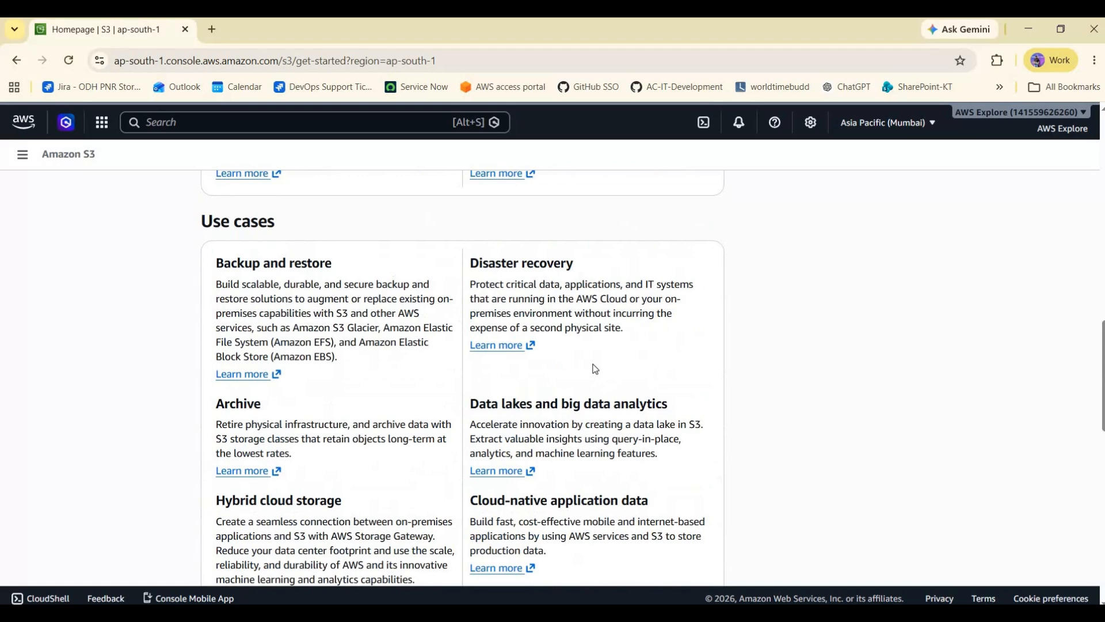
{"action": "scroll", "coordinate": [595, 368], "scroll_direction": "up", "scroll_amount": 7}
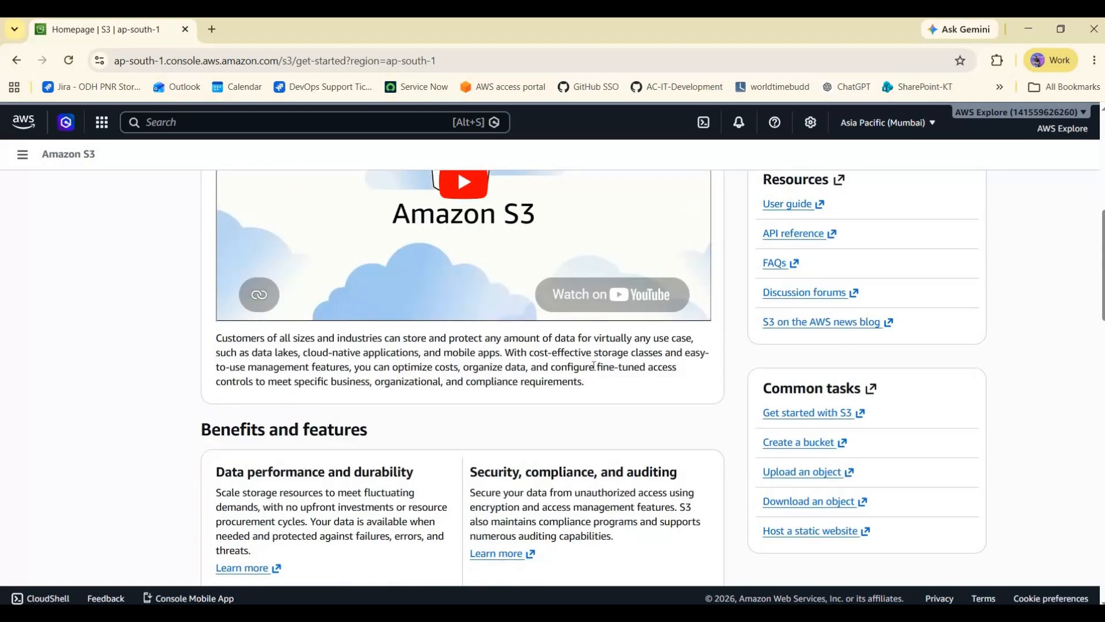
{"action": "scroll", "coordinate": [593, 366], "scroll_direction": "down", "scroll_amount": 2}
{"action": "scroll", "coordinate": [518, 360], "scroll_direction": "up", "scroll_amount": 6}
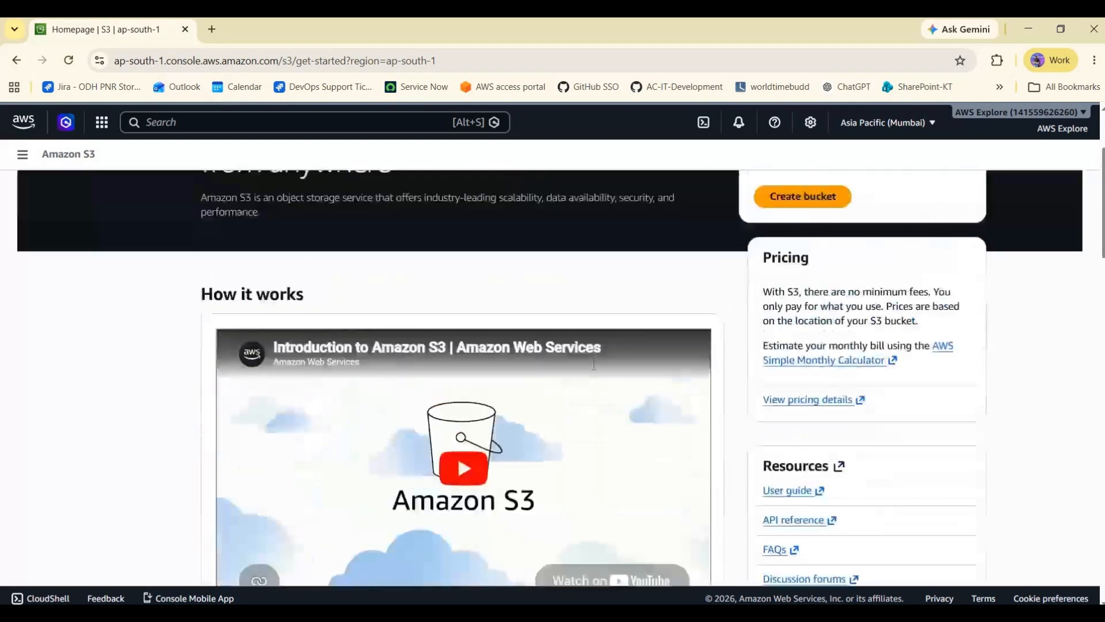
{"action": "scroll", "coordinate": [486, 356], "scroll_direction": "up", "scroll_amount": 2}
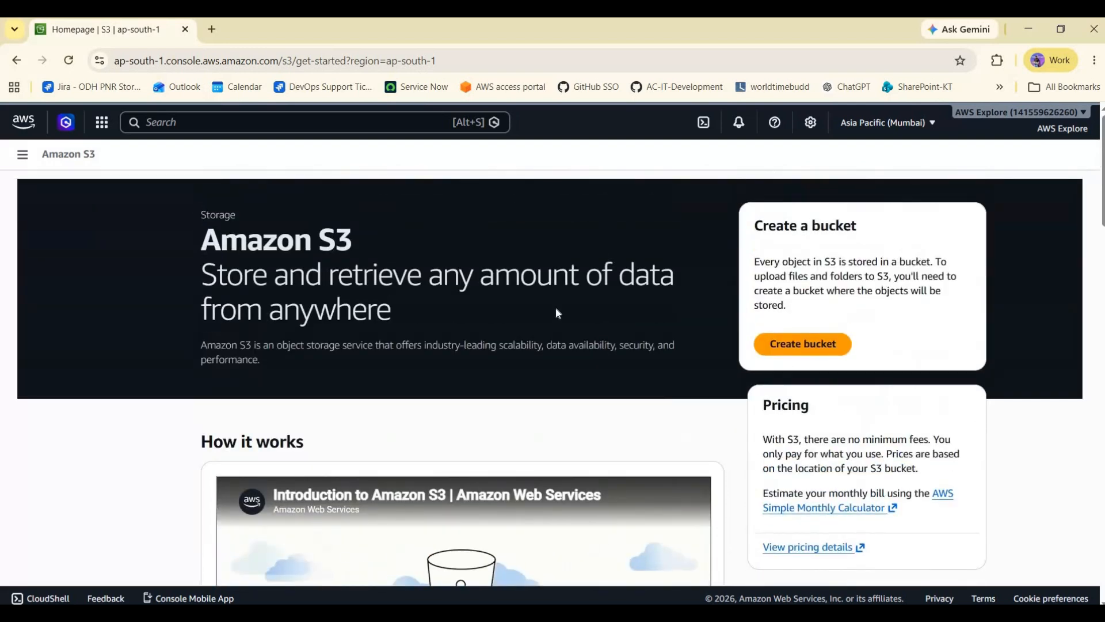
- Read the Create a bucket description on the S3 landing page
{"action": "left_click_drag", "start_coordinate": [556, 314], "coordinate": [859, 291]}
{"action": "left_click", "coordinate": [786, 271]}
{"action": "left_click", "coordinate": [827, 291]}
{"action": "left_click_drag", "start_coordinate": [754, 261], "coordinate": [806, 306]}
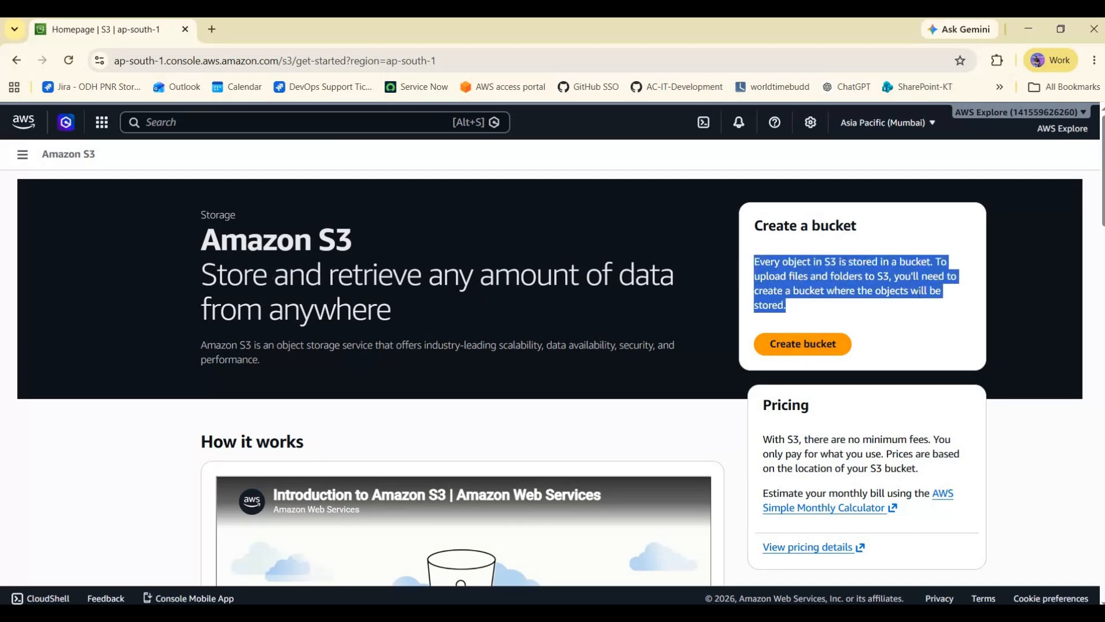
{"action": "left_click", "coordinate": [847, 276]}
{"action": "left_click_drag", "start_coordinate": [854, 262], "coordinate": [917, 291]}
{"action": "left_click", "coordinate": [921, 293]}
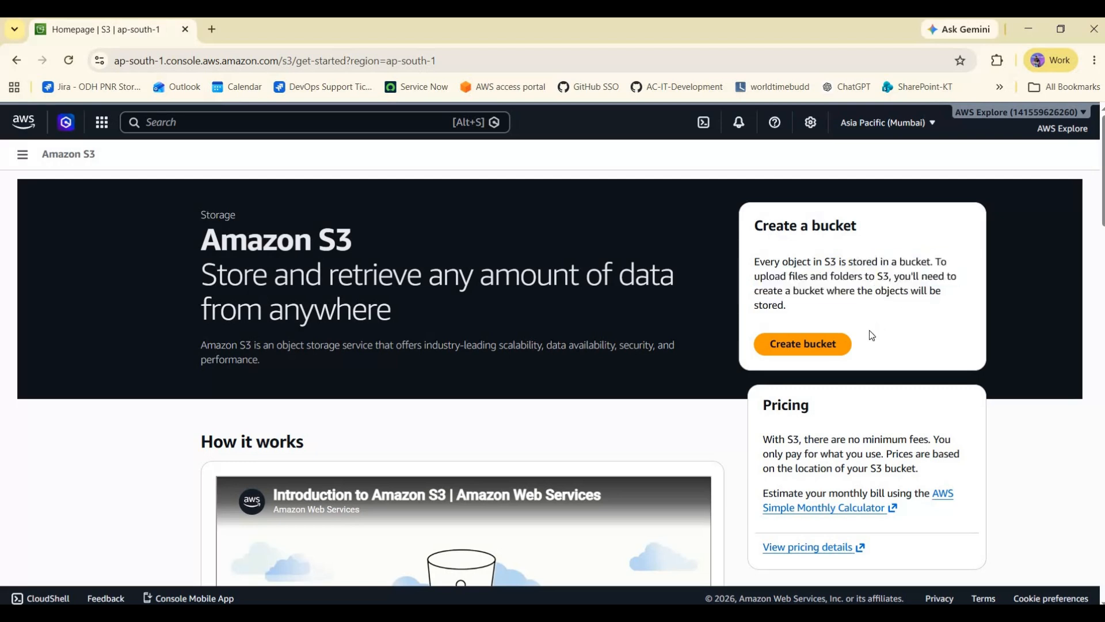
- Start creating a new bucket with the General purpose type and Global namespace
{"action": "left_click", "coordinate": [805, 350]}
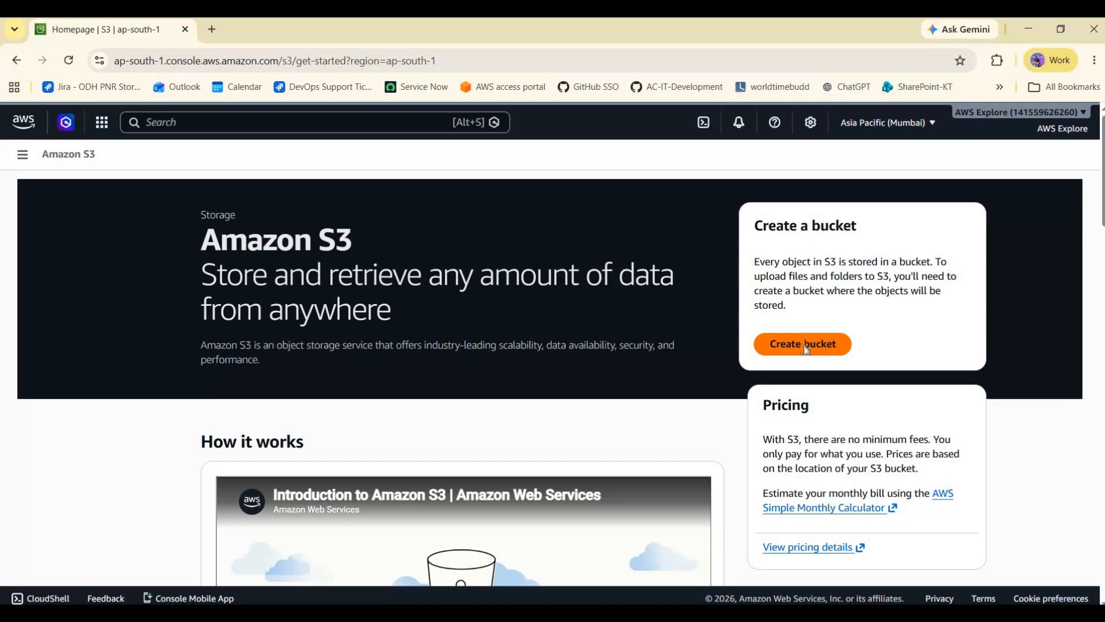
{"action": "left_click", "coordinate": [806, 350]}
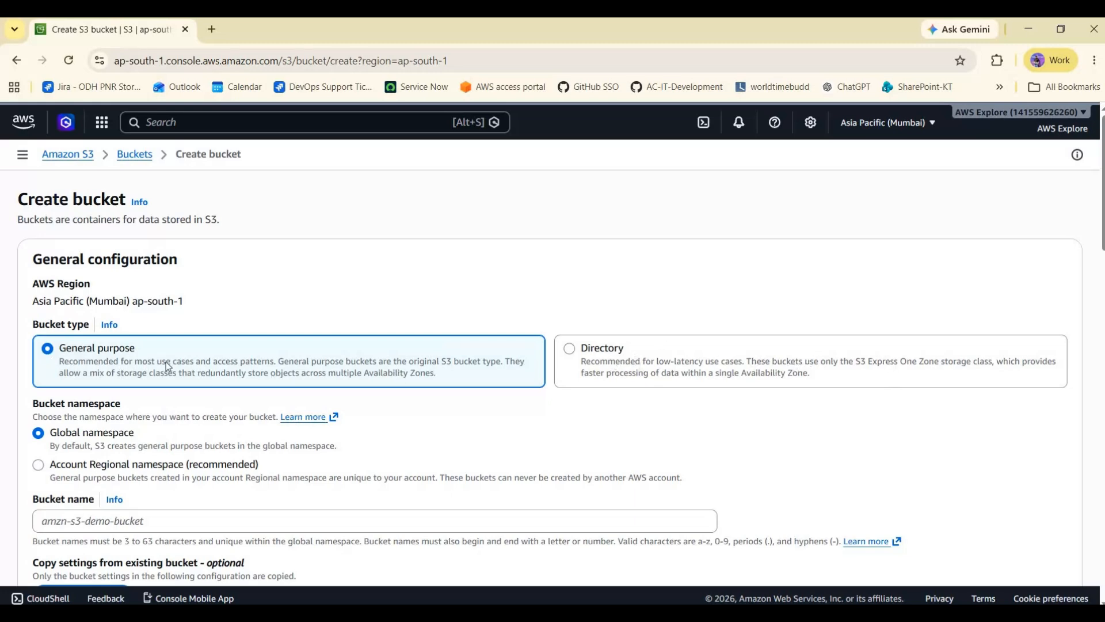
{"action": "scroll", "coordinate": [61, 395], "scroll_direction": "down", "scroll_amount": 1}
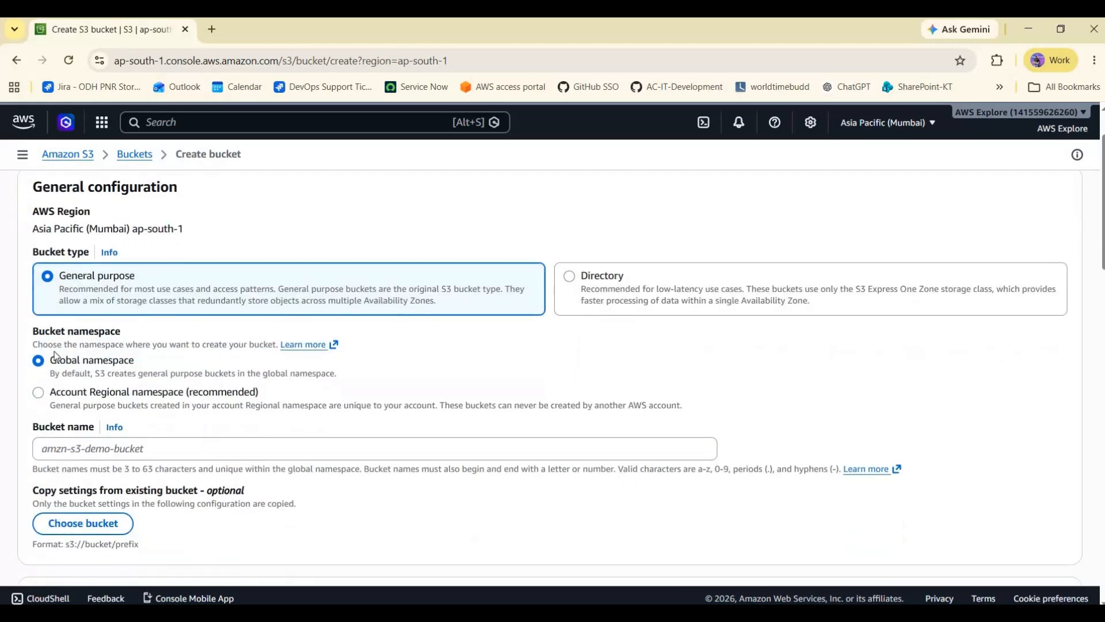
{"action": "scroll", "coordinate": [52, 282], "scroll_direction": "down", "scroll_amount": 1}
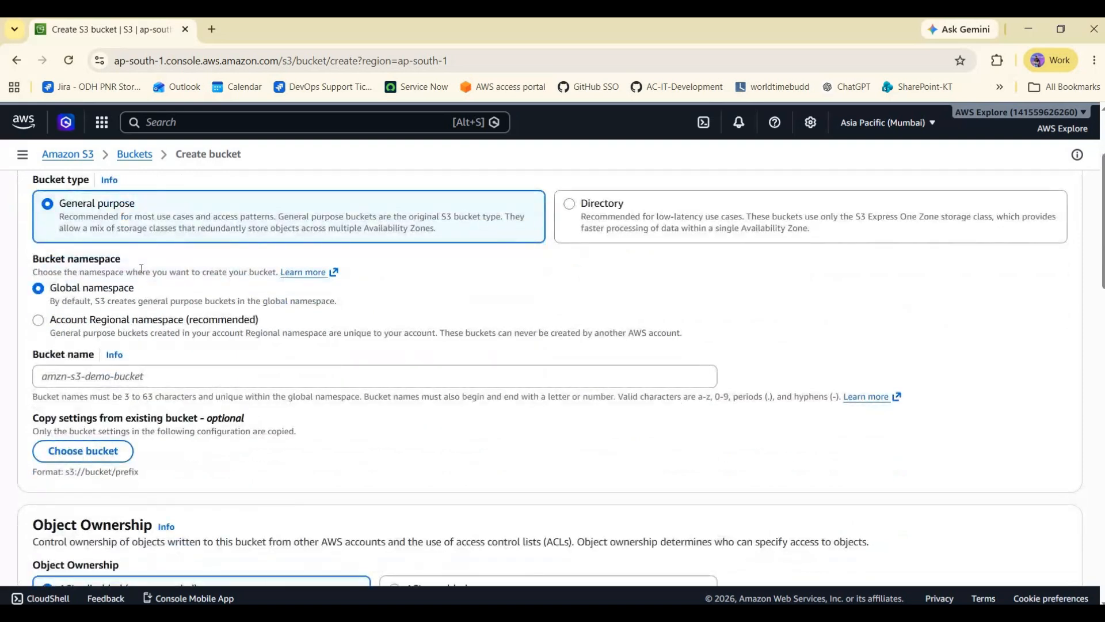
{"action": "left_click_drag", "start_coordinate": [33, 259], "coordinate": [139, 270]}
{"action": "left_click", "coordinate": [71, 303]}
- Enter a bucket name of the form aws-with-[your name]-demo-bucket-1
{"action": "left_click", "coordinate": [141, 377]}
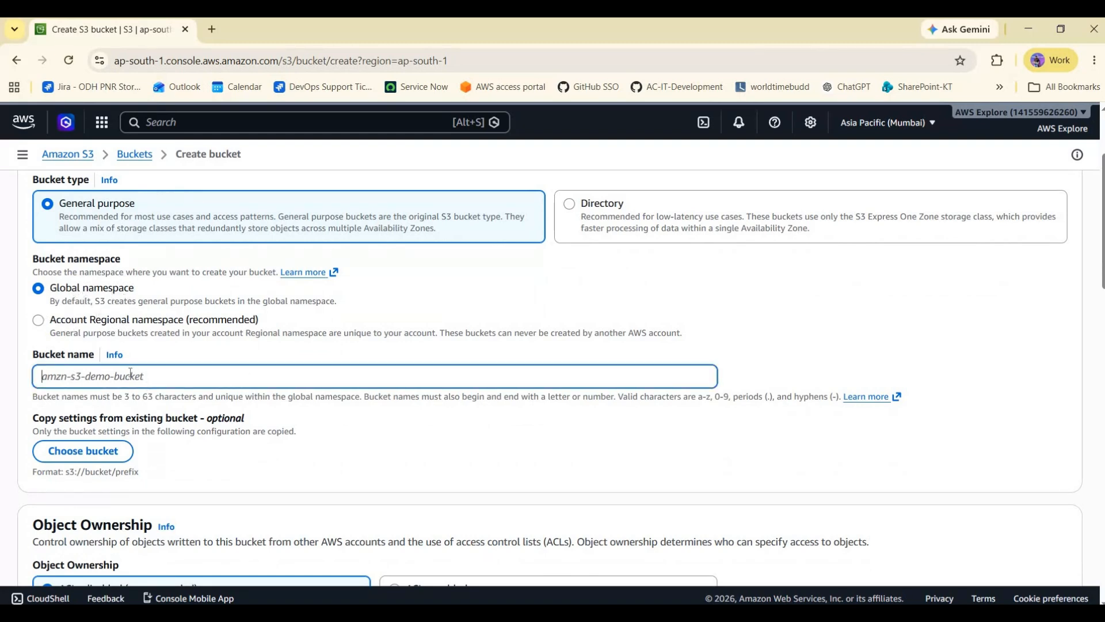
{"action": "type", "text": "aws-with-jaymit-demo"}
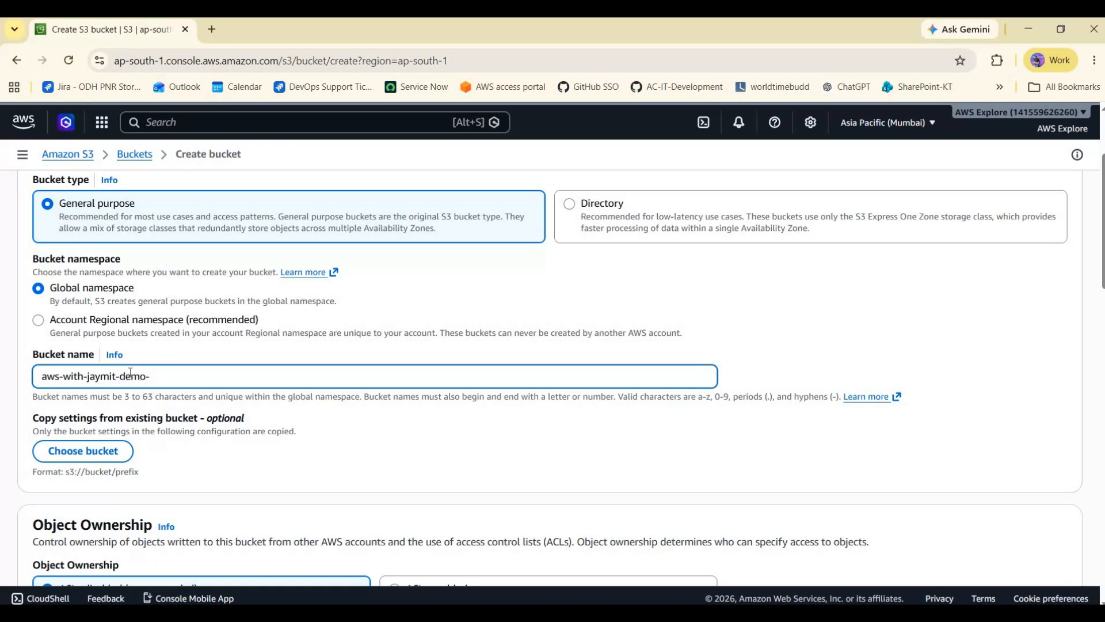
{"action": "type", "text": "-bucket-1"}
{"action": "key", "text": "ctrl+a"}
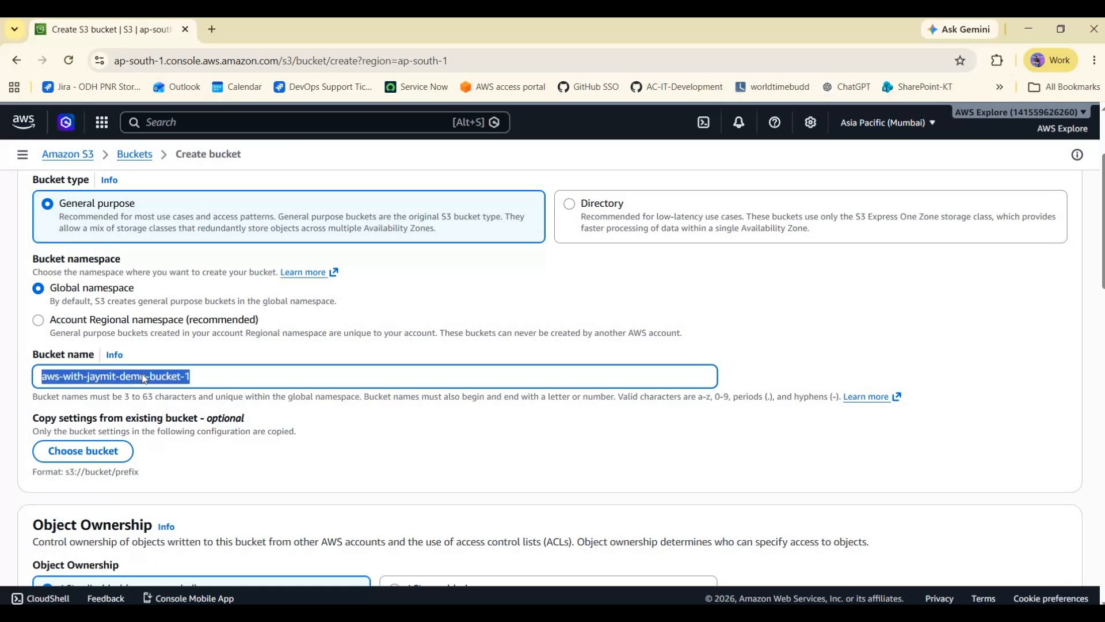
- Review the Object Ownership and Block Public Access settings for the new bucket
{"action": "scroll", "coordinate": [103, 282], "scroll_direction": "down", "scroll_amount": 4}
{"action": "scroll", "coordinate": [102, 282], "scroll_direction": "down", "scroll_amount": 2}
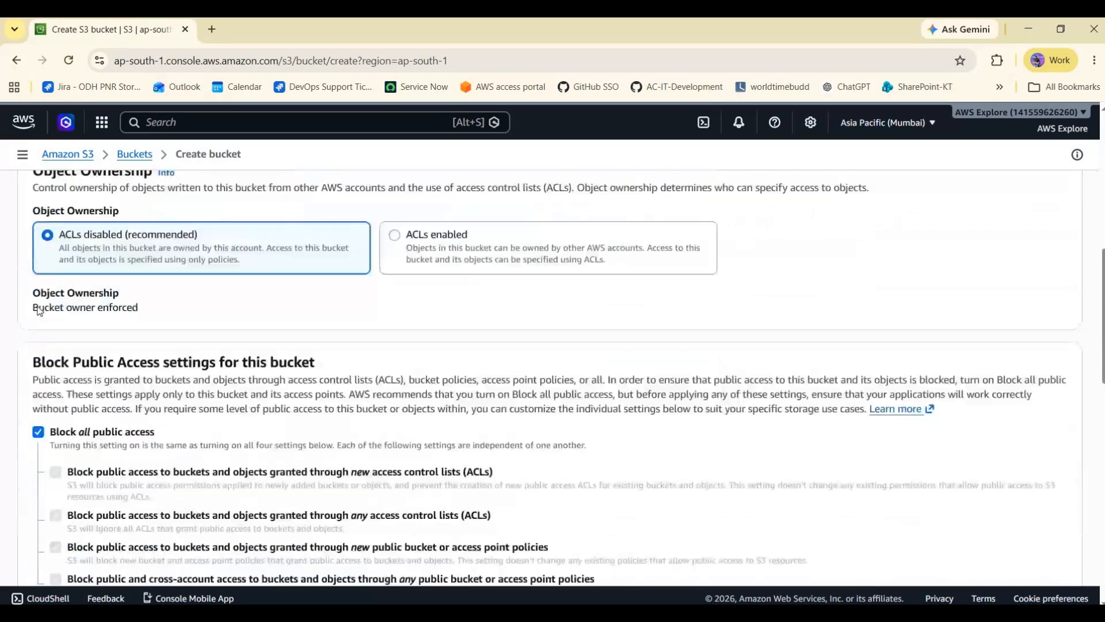
{"action": "scroll", "coordinate": [61, 243], "scroll_direction": "up", "scroll_amount": 1}
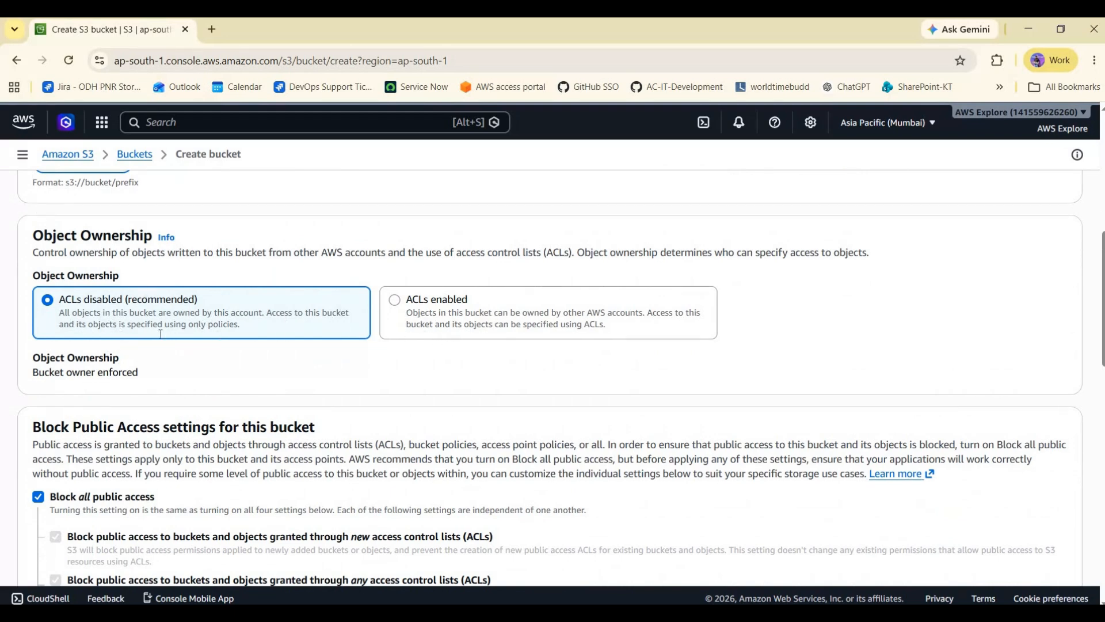
{"action": "scroll", "coordinate": [34, 282], "scroll_direction": "down", "scroll_amount": 4}
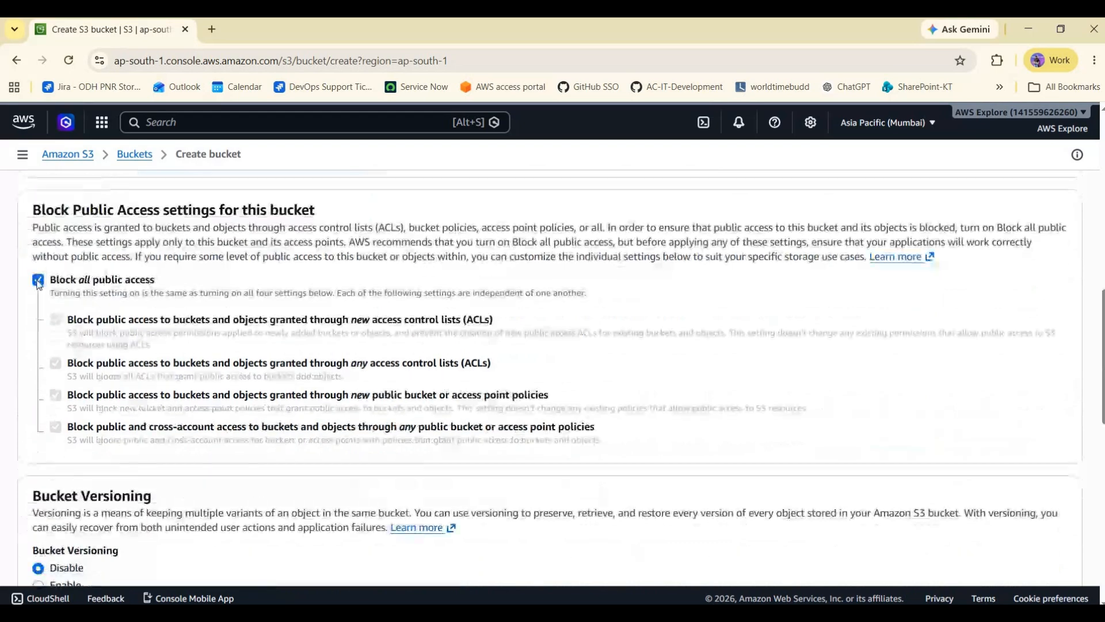
{"action": "left_click", "coordinate": [37, 281]}
{"action": "left_click", "coordinate": [38, 280]}
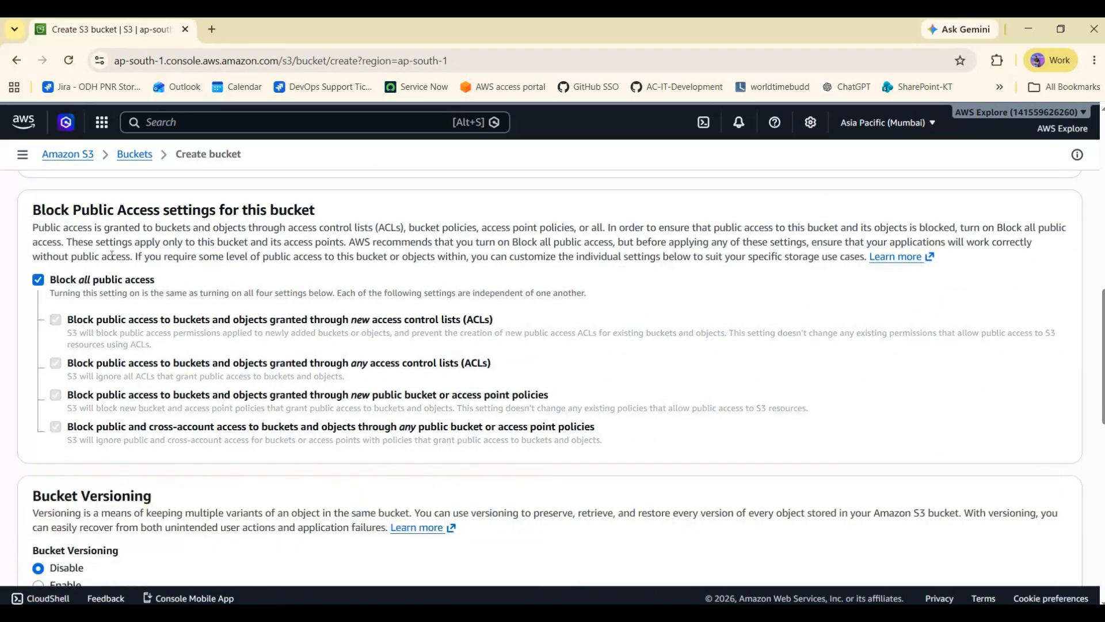
{"action": "scroll", "coordinate": [71, 364], "scroll_direction": "down", "scroll_amount": 4}
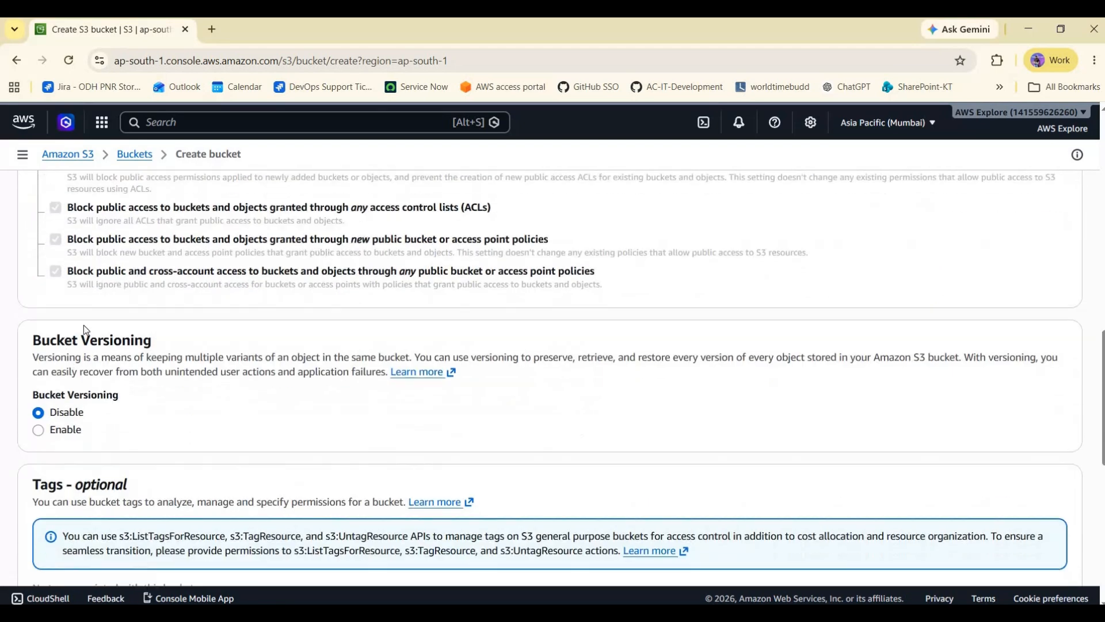
- Review the Bucket Versioning, Tags and Default encryption settings of the new bucket
{"action": "scroll", "coordinate": [7, 259], "scroll_direction": "down", "scroll_amount": 1}
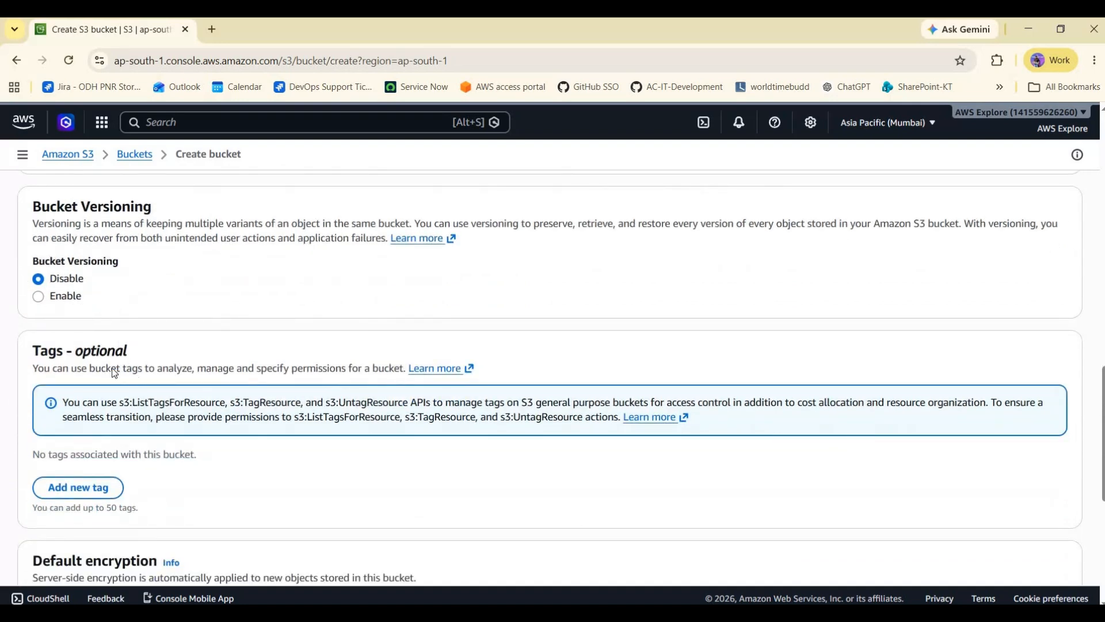
{"action": "scroll", "coordinate": [115, 373], "scroll_direction": "down", "scroll_amount": 2}
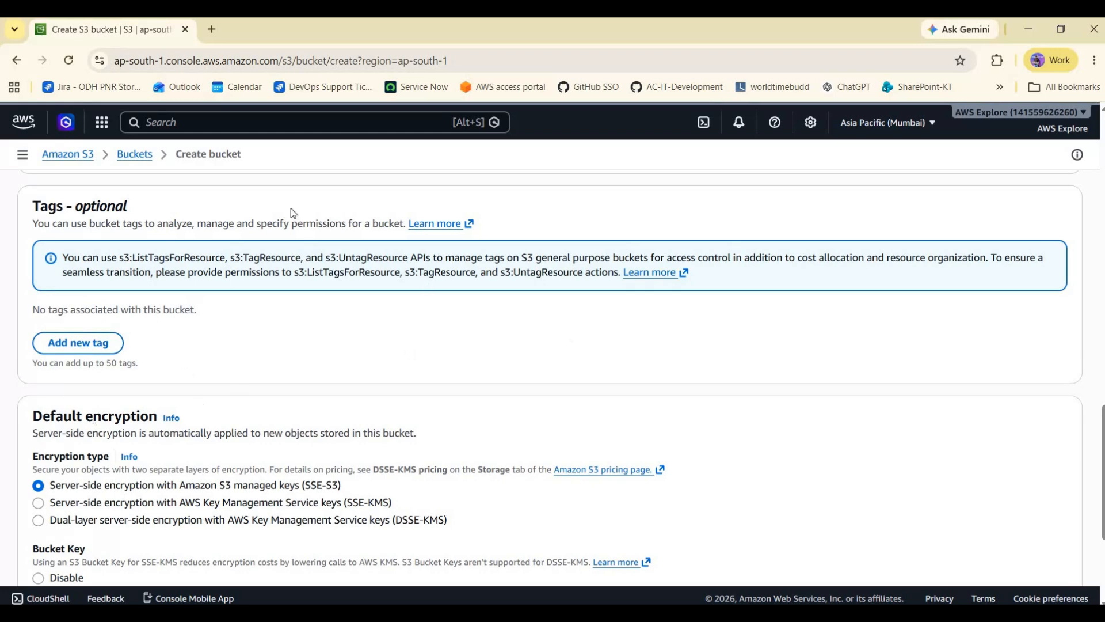
{"action": "scroll", "coordinate": [89, 309], "scroll_direction": "down", "scroll_amount": 3}
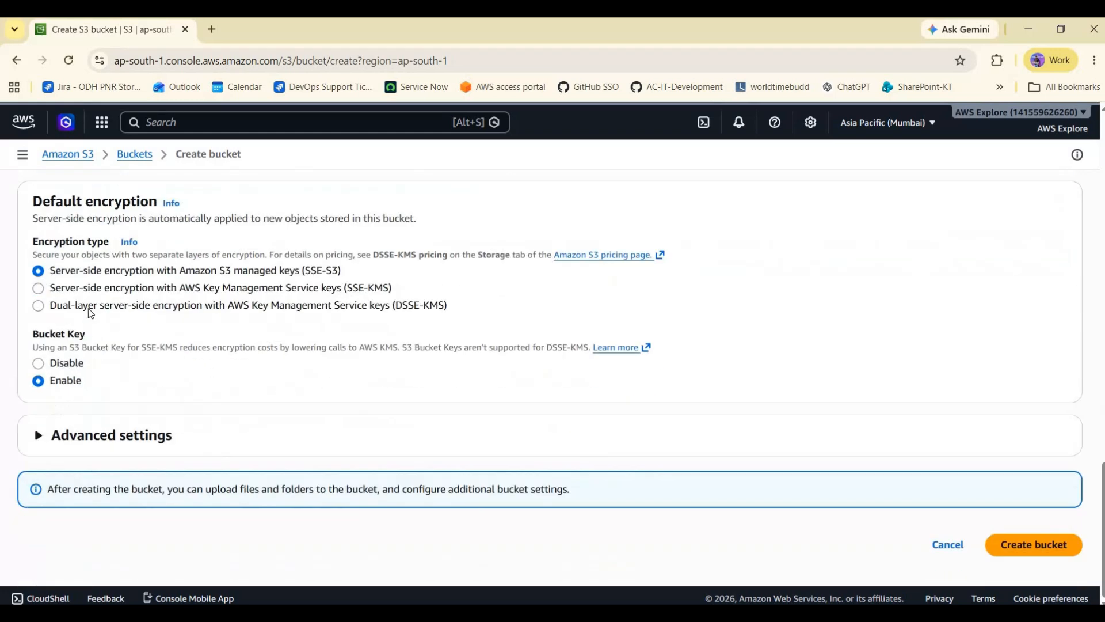
{"action": "scroll", "coordinate": [58, 314], "scroll_direction": "up", "scroll_amount": 2}
{"action": "scroll", "coordinate": [125, 314], "scroll_direction": "down", "scroll_amount": 1}
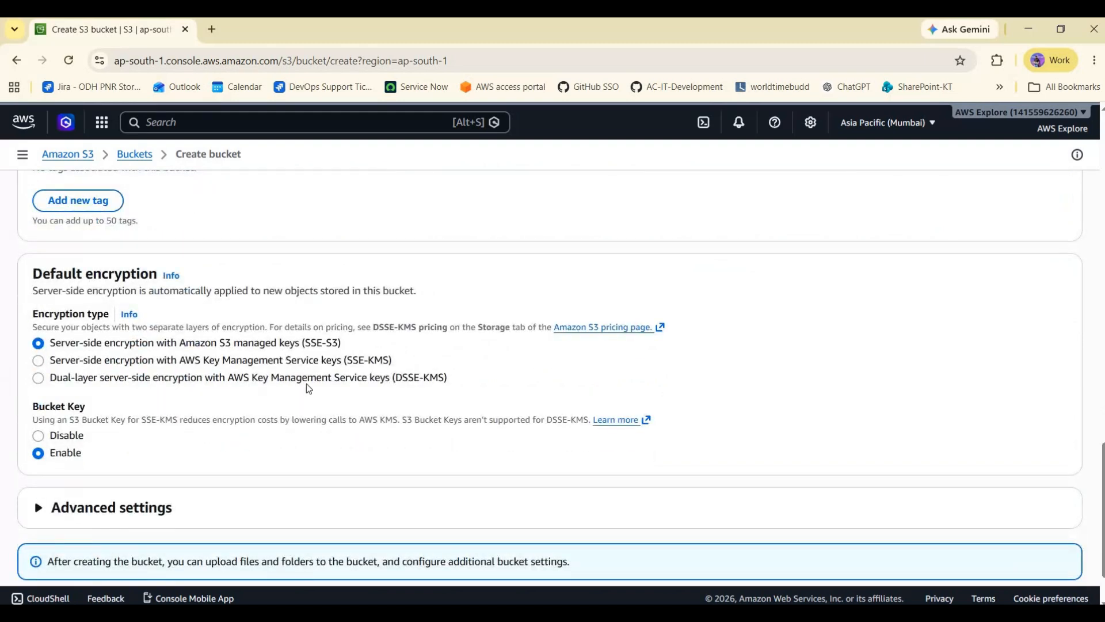
{"action": "scroll", "coordinate": [290, 352], "scroll_direction": "down", "scroll_amount": 1}
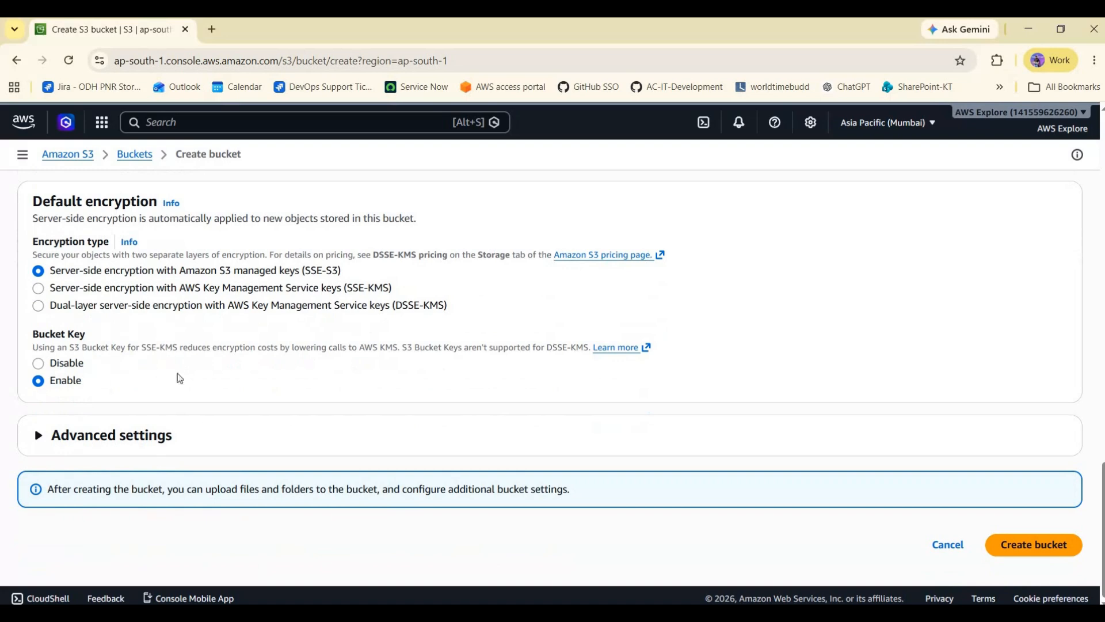
- Expand Advanced settings and create the bucket with the chosen settings
{"action": "left_click", "coordinate": [172, 435]}
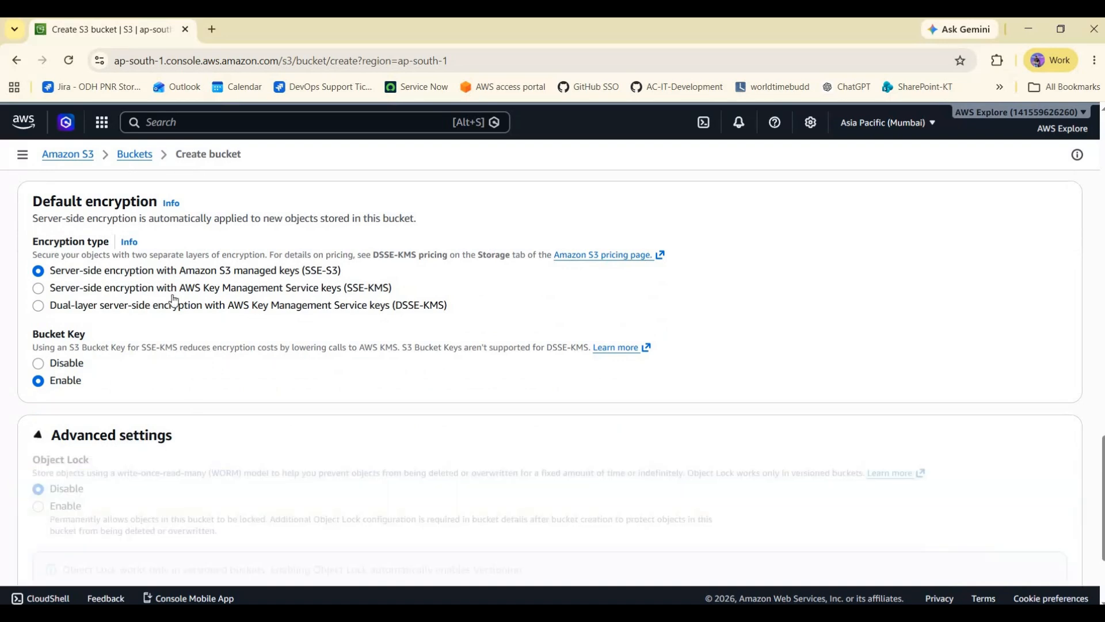
{"action": "scroll", "coordinate": [863, 518], "scroll_direction": "down", "scroll_amount": 3}
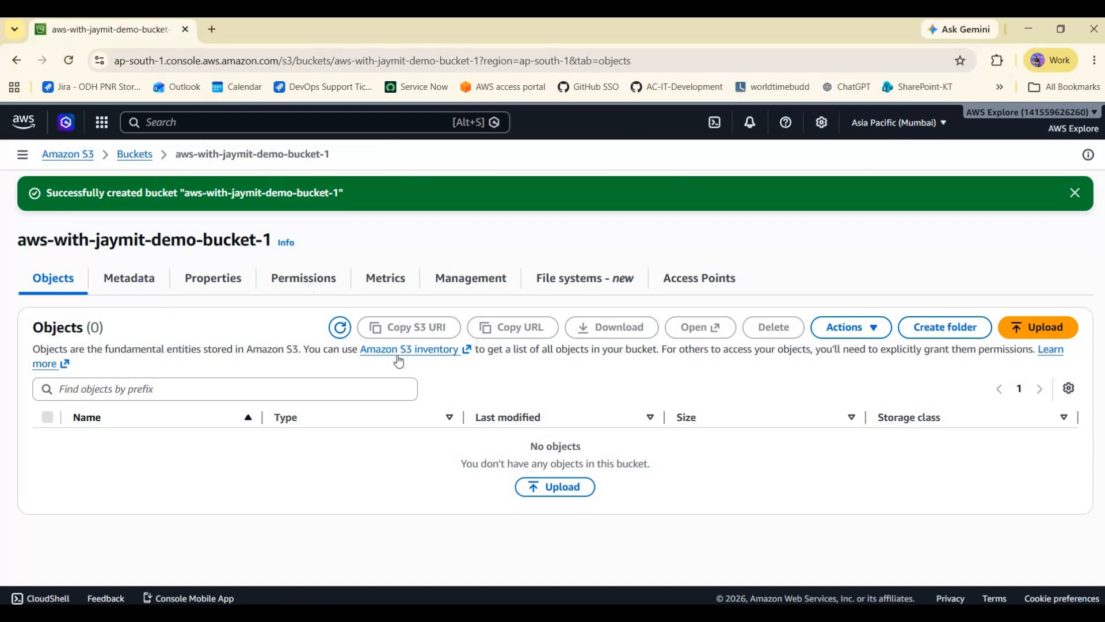
- Return to the general purpose buckets list and check the new bucket's AWS Region
{"action": "left_click", "coordinate": [135, 154]}
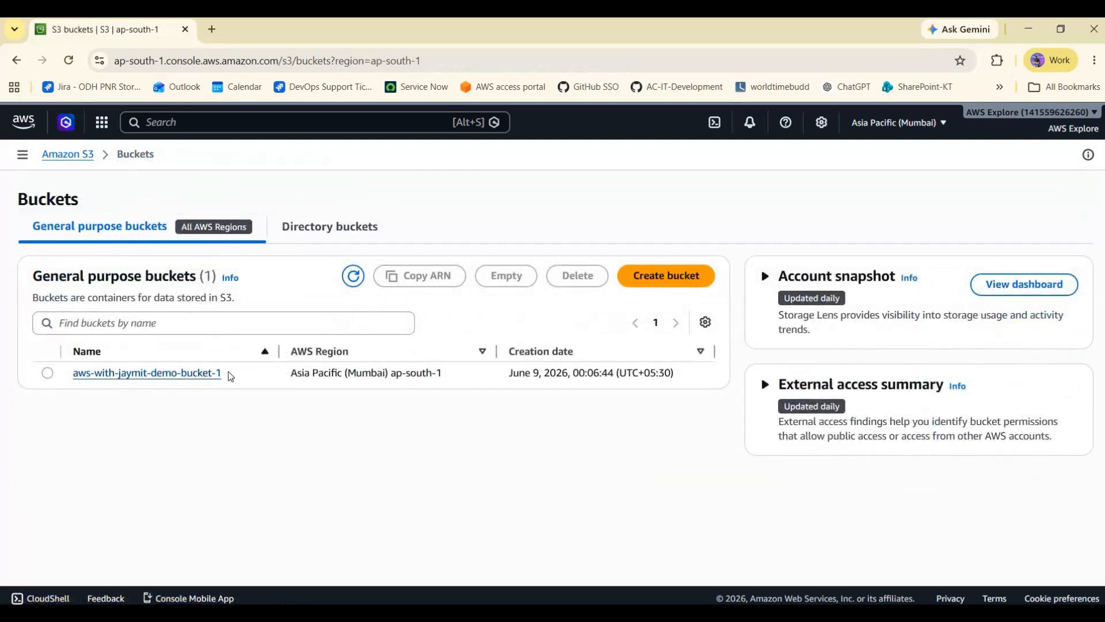
{"action": "left_click_drag", "start_coordinate": [297, 374], "coordinate": [467, 379]}
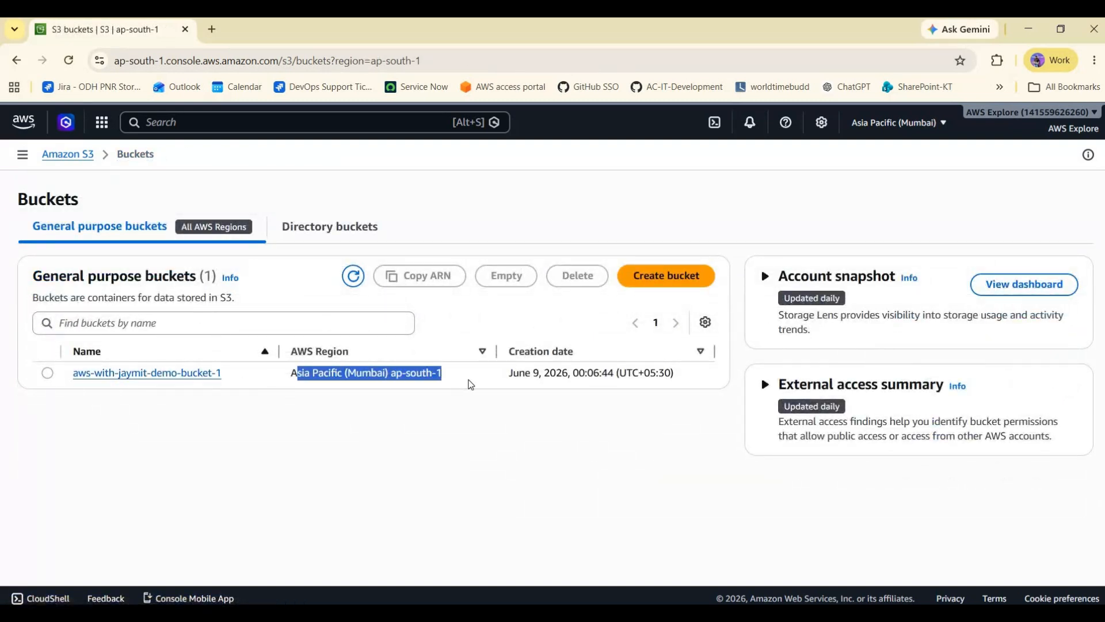
{"action": "left_click", "coordinate": [614, 413]}
- Open the aws-with-jaymit-demo-bucket-1 bucket and create a folder named folder1 in it
{"action": "left_click", "coordinate": [48, 373]}
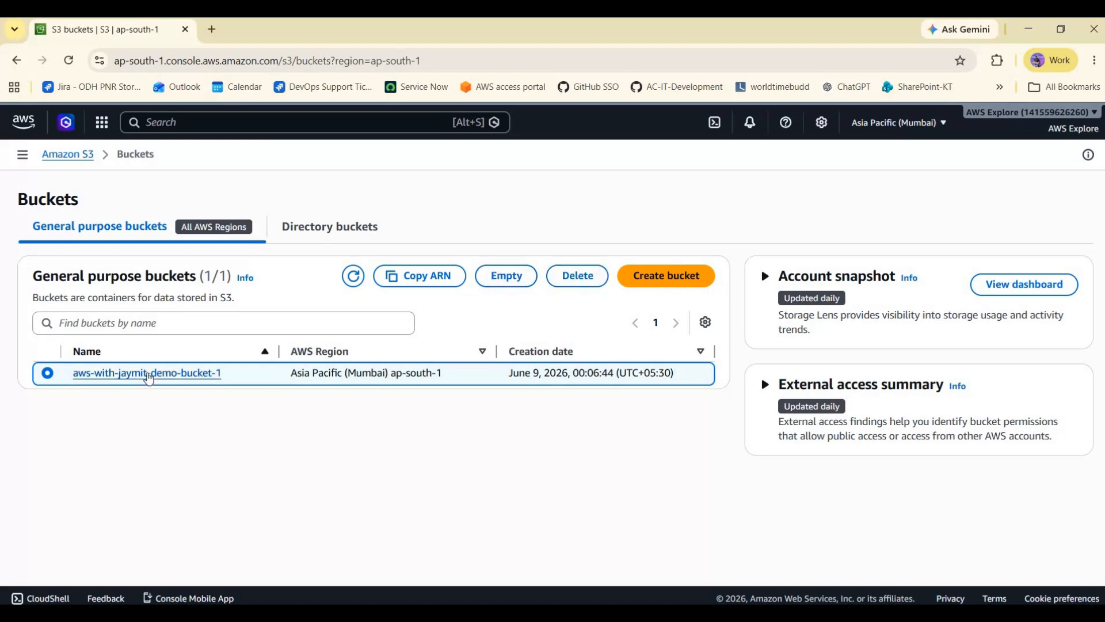
{"action": "left_click", "coordinate": [167, 373]}
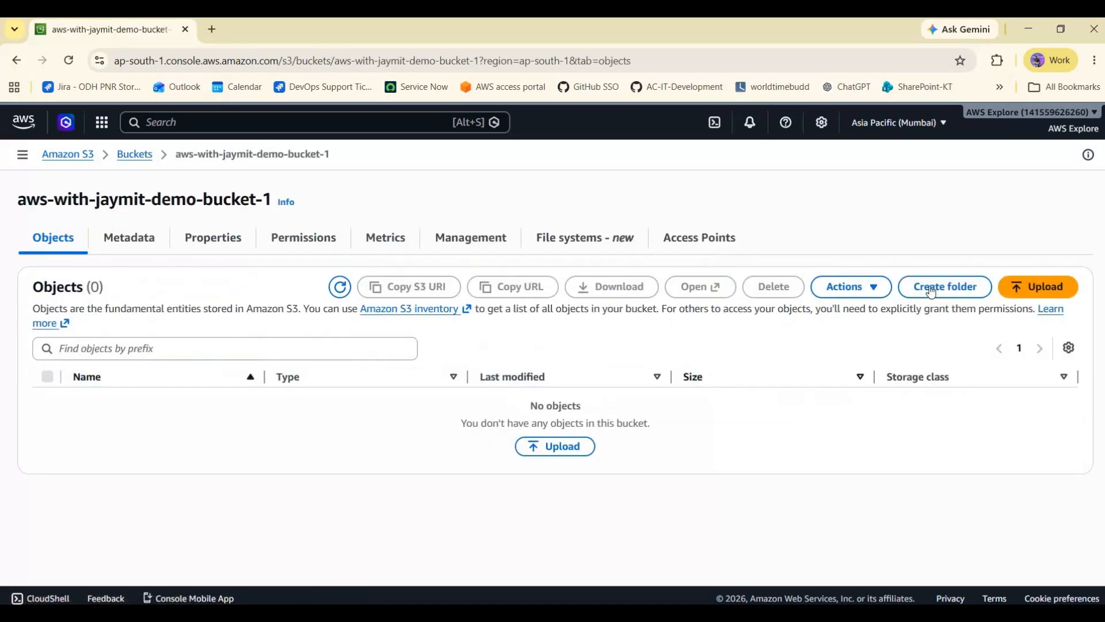
{"action": "left_click", "coordinate": [945, 286]}
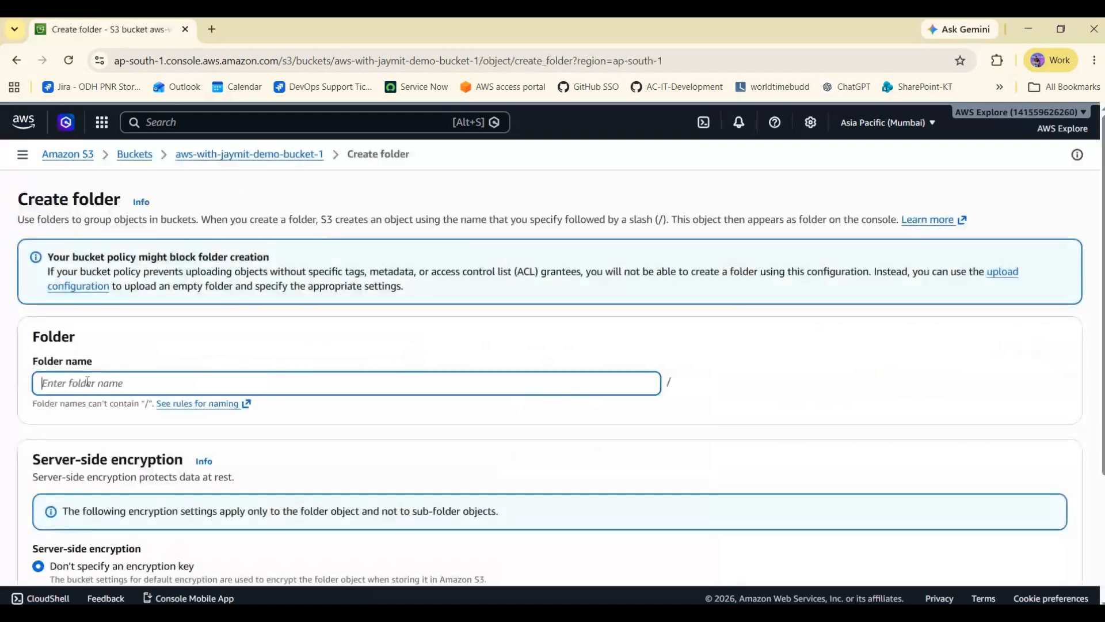
{"action": "type", "text": "folder"}
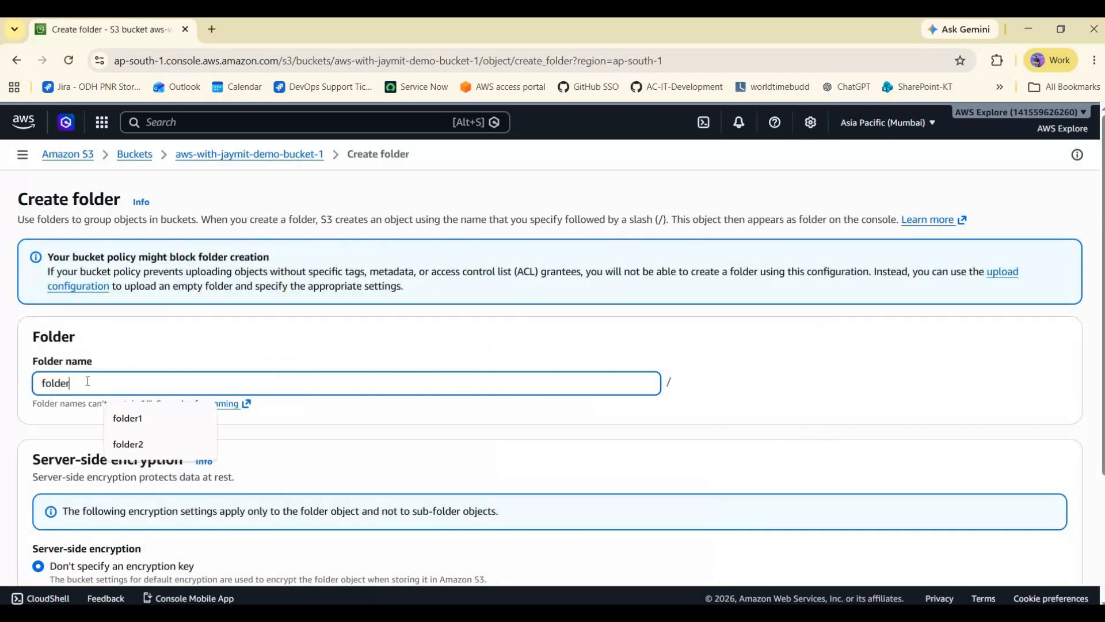
{"action": "type", "text": "1"}
{"action": "key", "text": "ctrl+a"}
{"action": "scroll", "coordinate": [1016, 571], "scroll_direction": "down", "scroll_amount": 3}
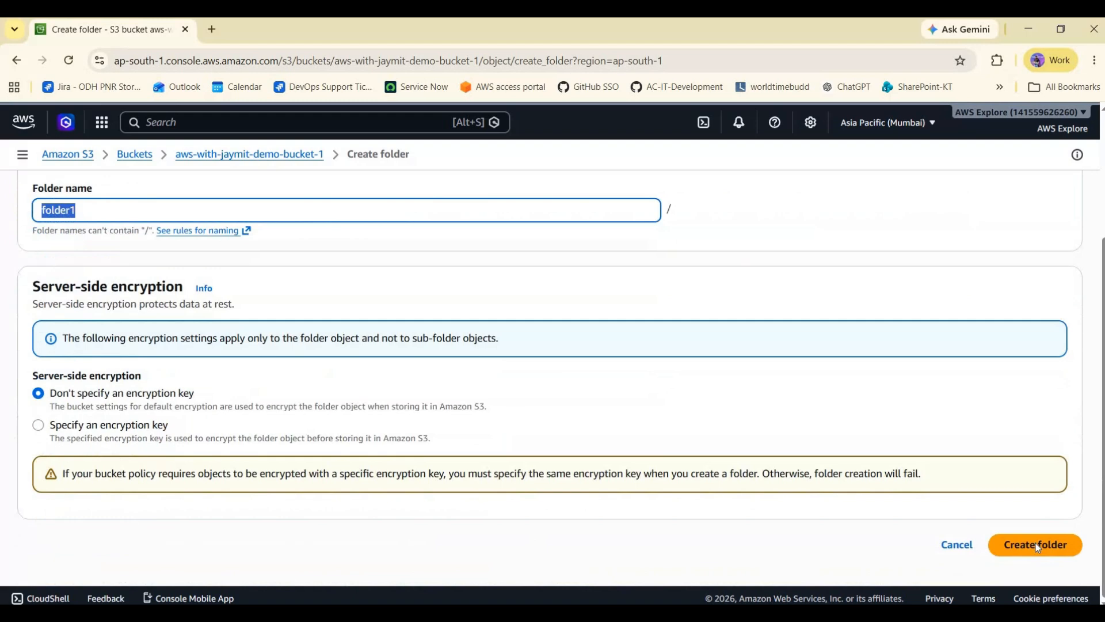
{"action": "left_click", "coordinate": [1039, 545]}
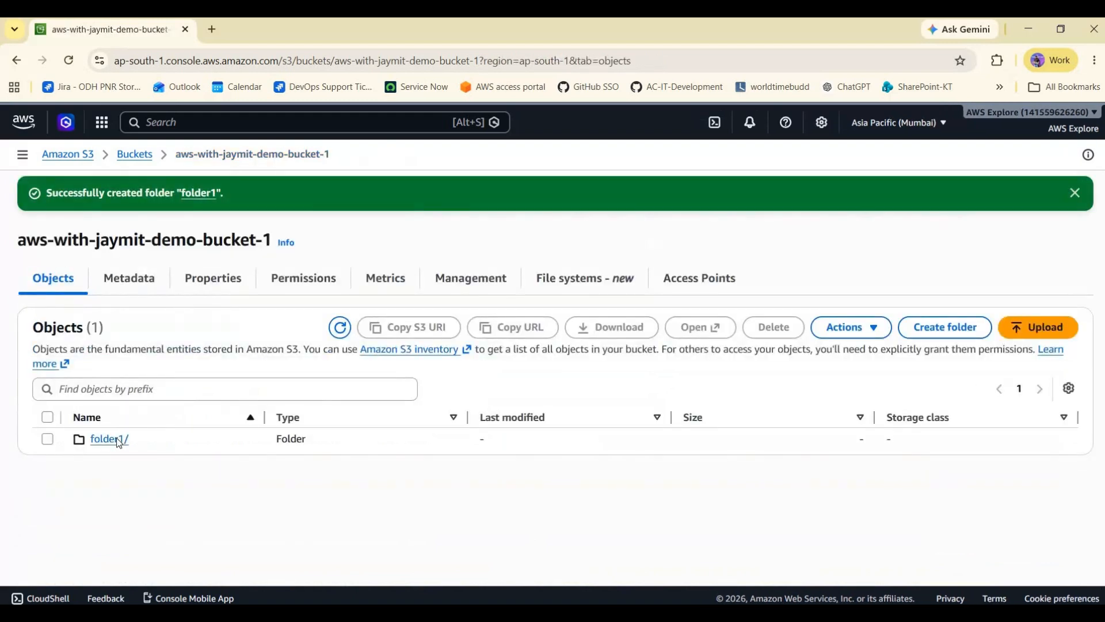
- Open folder1 and upload the file laravel (2).log from Downloads into it
{"action": "left_click", "coordinate": [116, 439]}
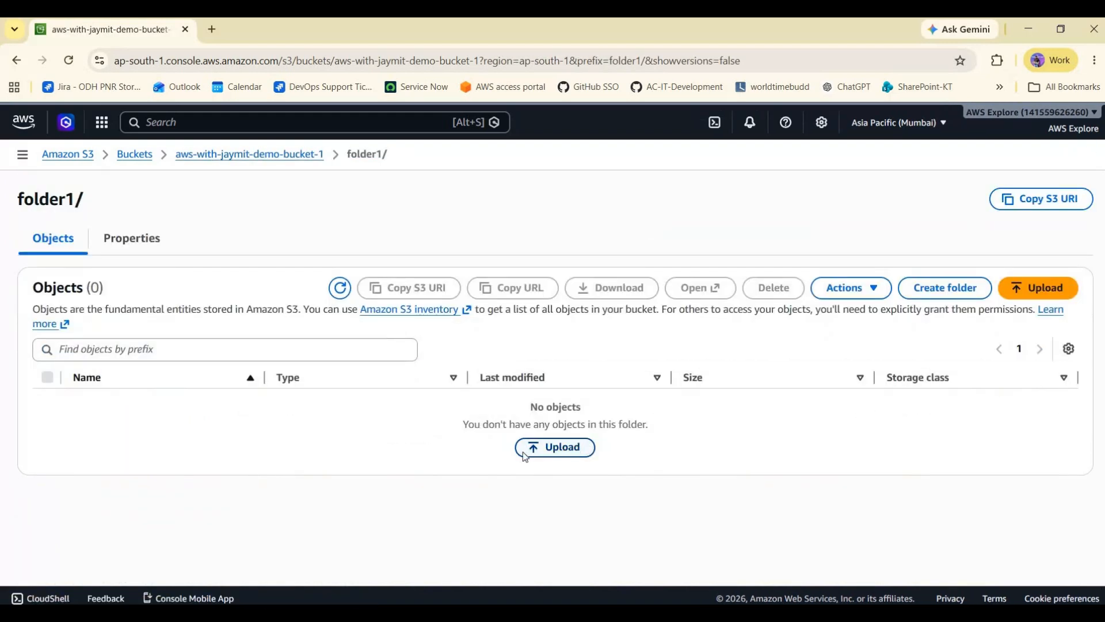
{"action": "left_click", "coordinate": [526, 452]}
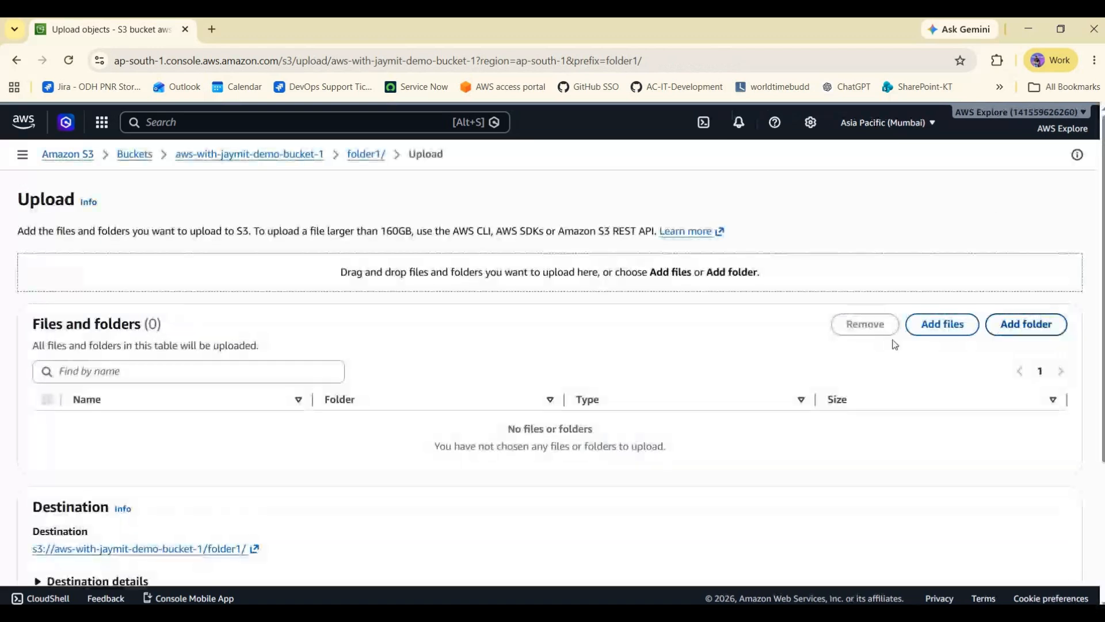
{"action": "left_click", "coordinate": [941, 324]}
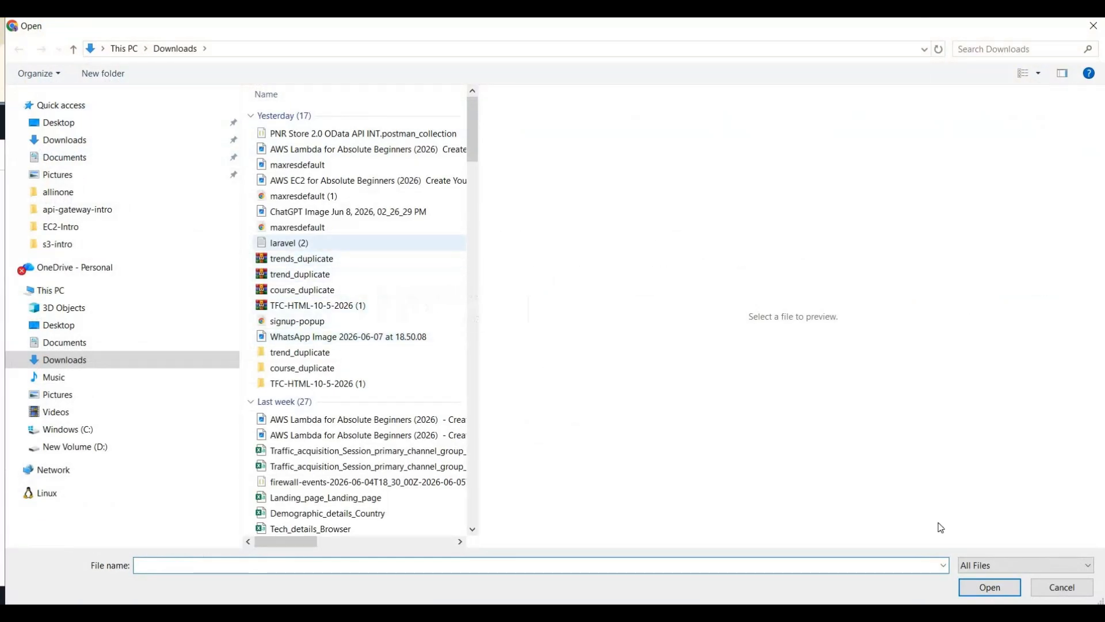
{"action": "left_click", "coordinate": [979, 593]}
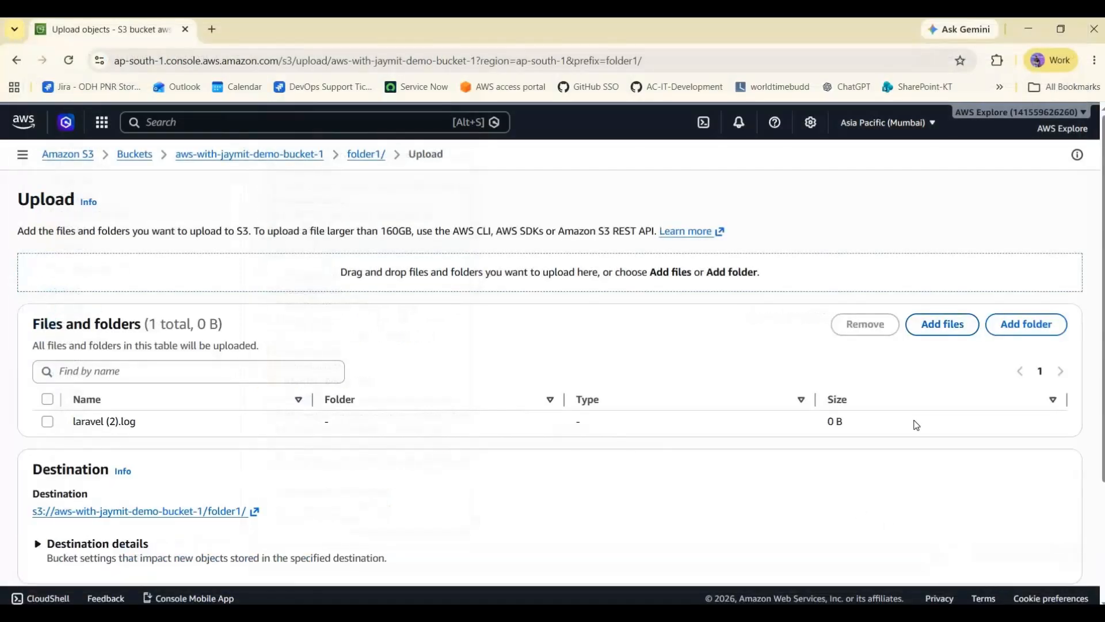
{"action": "scroll", "coordinate": [889, 406], "scroll_direction": "down", "scroll_amount": 3}
{"action": "scroll", "coordinate": [1069, 562], "scroll_direction": "up", "scroll_amount": 2}
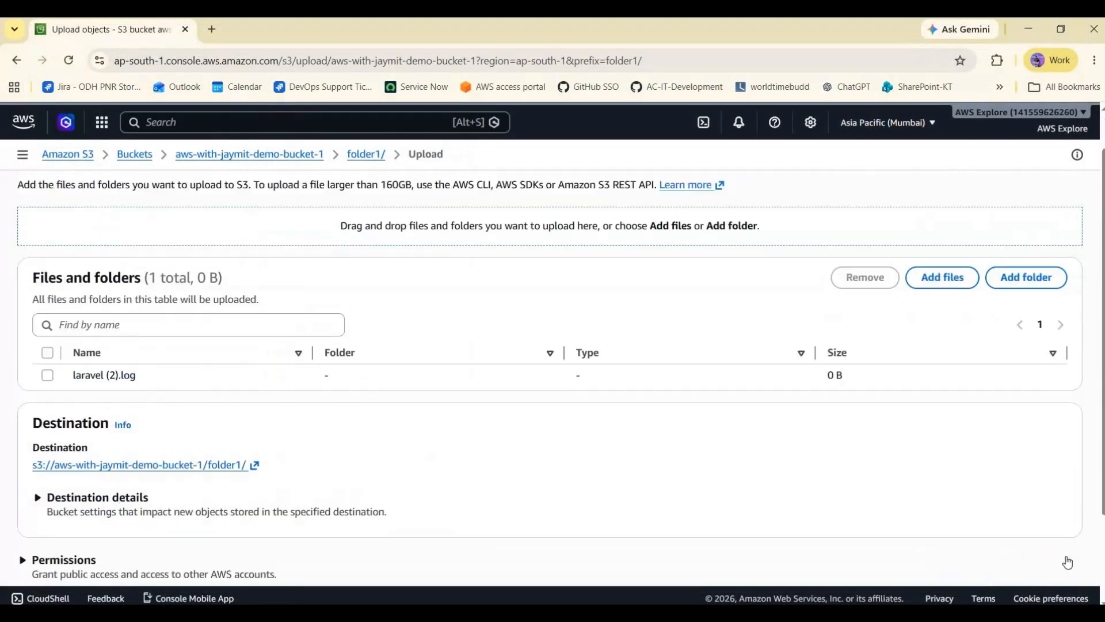
{"action": "scroll", "coordinate": [1059, 553], "scroll_direction": "down", "scroll_amount": 2}
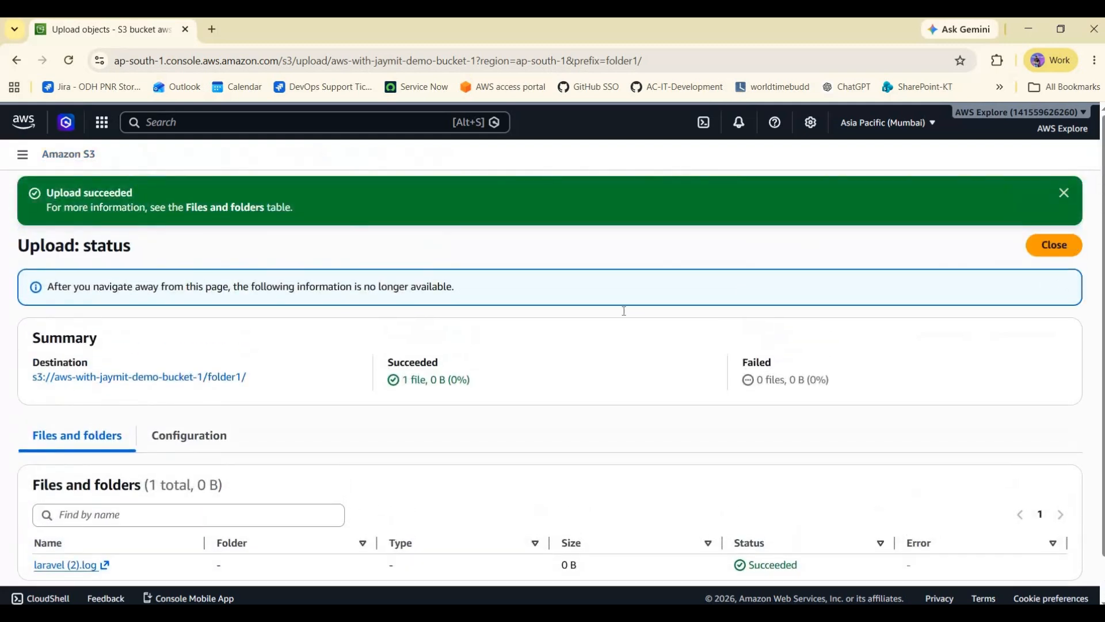
{"action": "left_click", "coordinate": [1055, 244]}
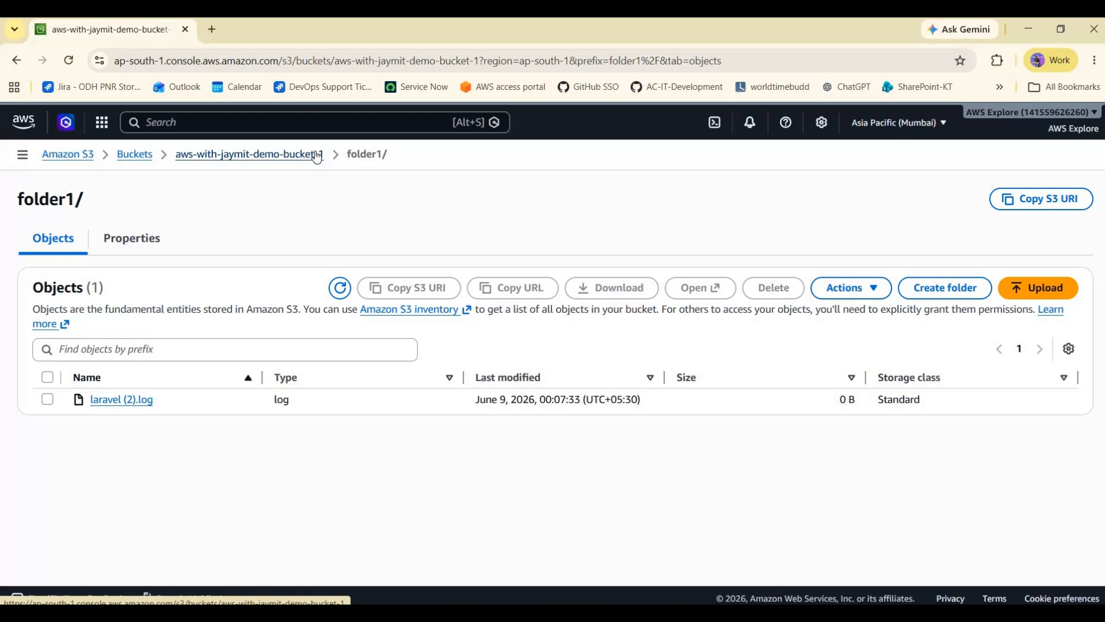
- Return to the bucket and browse its Objects and Metadata sections
{"action": "left_click", "coordinate": [317, 157]}
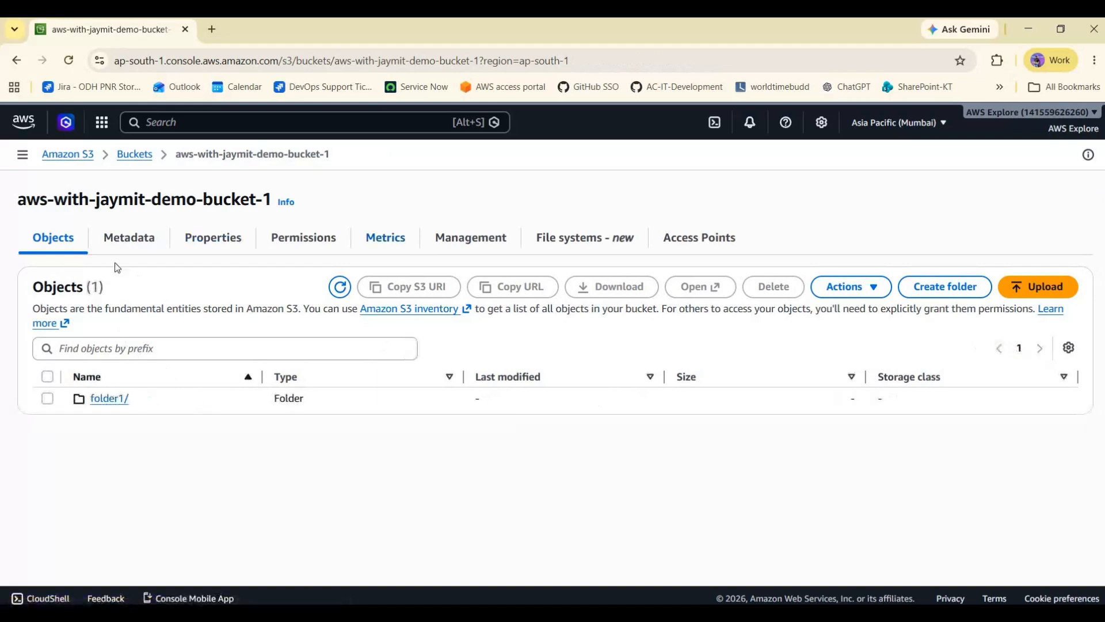
{"action": "left_click", "coordinate": [127, 240]}
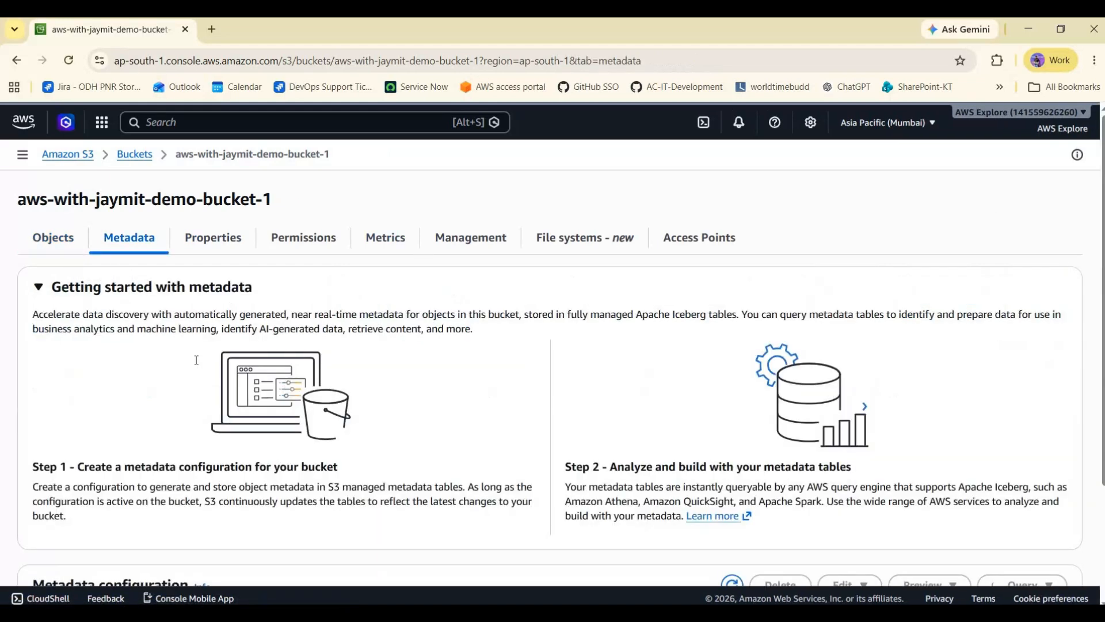
{"action": "left_click", "coordinate": [52, 238]}
{"action": "left_click", "coordinate": [129, 238]}
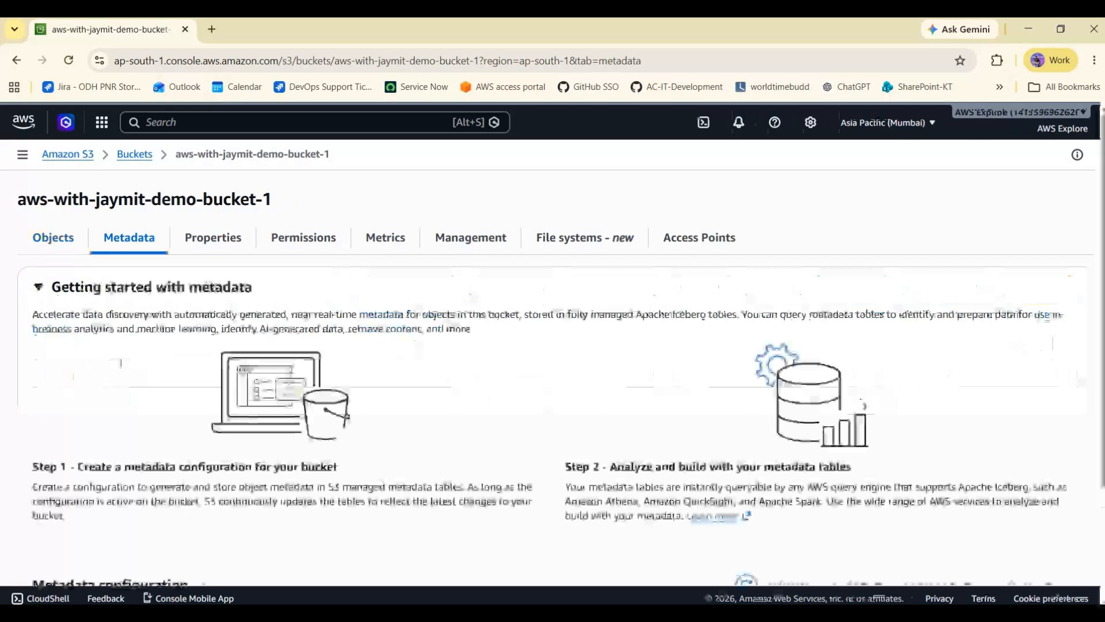
{"action": "scroll", "coordinate": [229, 235], "scroll_direction": "down", "scroll_amount": 2}
{"action": "scroll", "coordinate": [224, 384], "scroll_direction": "up", "scroll_amount": 2}
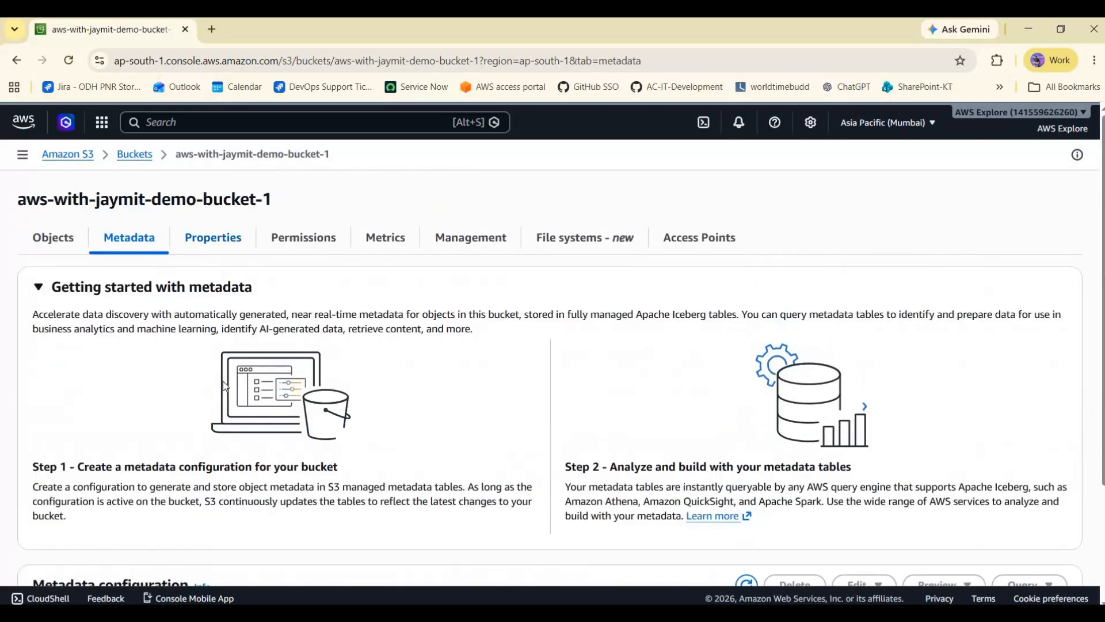
- Review the bucket's Properties, including the bucket overview with region, ARN and creation date
{"action": "scroll", "coordinate": [248, 449], "scroll_direction": "down", "scroll_amount": 6}
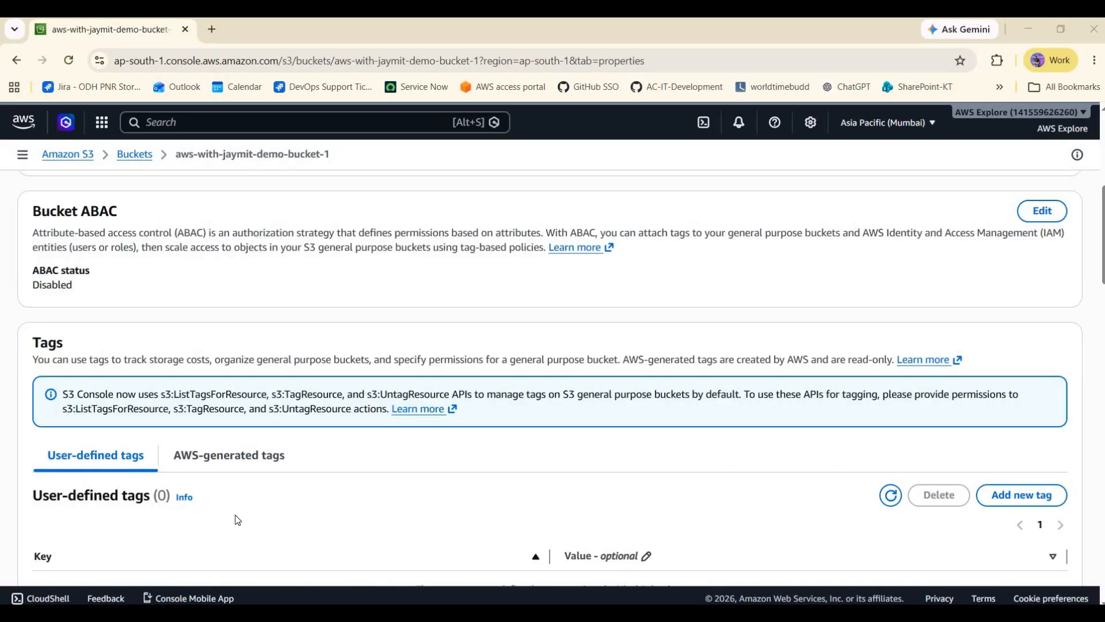
{"action": "scroll", "coordinate": [247, 470], "scroll_direction": "down", "scroll_amount": 2}
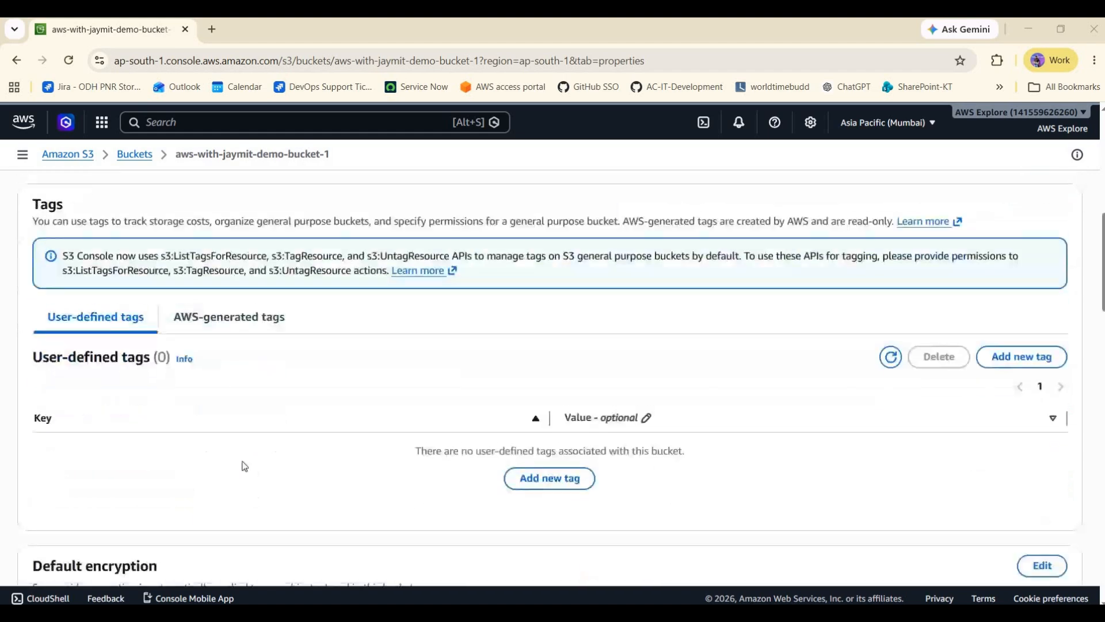
{"action": "scroll", "coordinate": [231, 452], "scroll_direction": "up", "scroll_amount": 2}
{"action": "scroll", "coordinate": [209, 435], "scroll_direction": "down", "scroll_amount": 2}
{"action": "scroll", "coordinate": [195, 418], "scroll_direction": "up", "scroll_amount": 4}
{"action": "scroll", "coordinate": [181, 401], "scroll_direction": "up", "scroll_amount": 5}
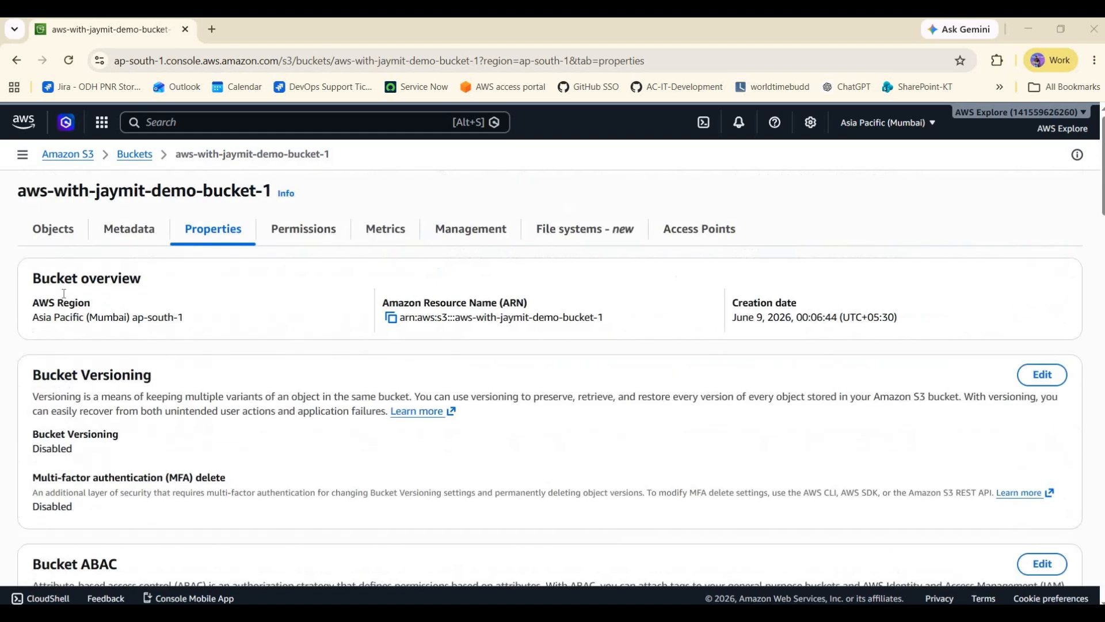
{"action": "left_click_drag", "start_coordinate": [433, 319], "coordinate": [405, 317]}
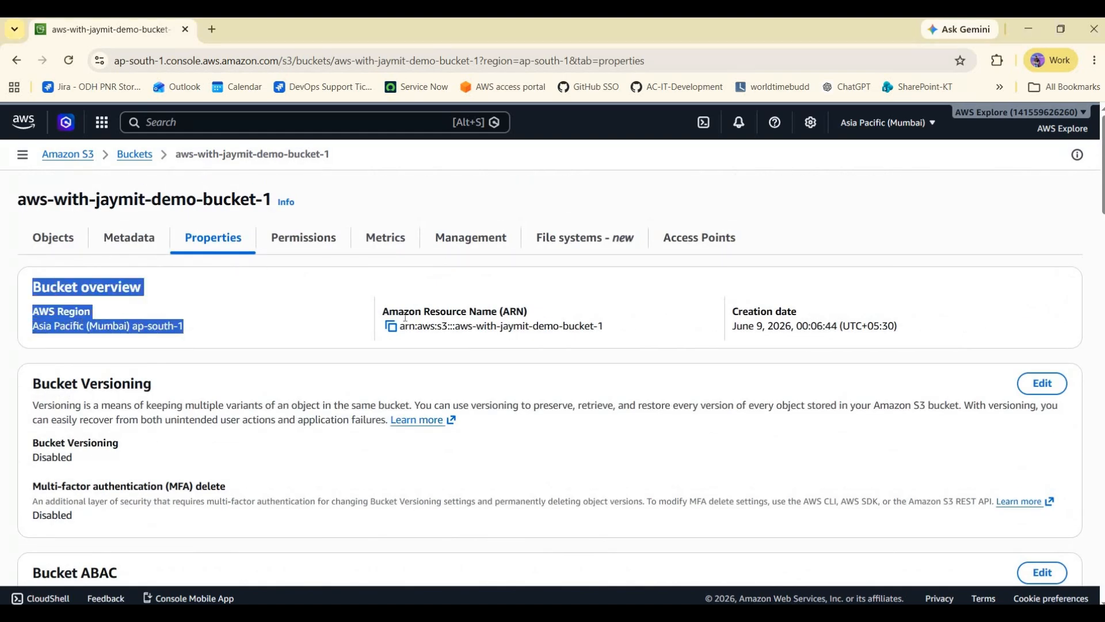
{"action": "left_click", "coordinate": [869, 274]}
{"action": "scroll", "coordinate": [869, 276], "scroll_direction": "down", "scroll_amount": 1}
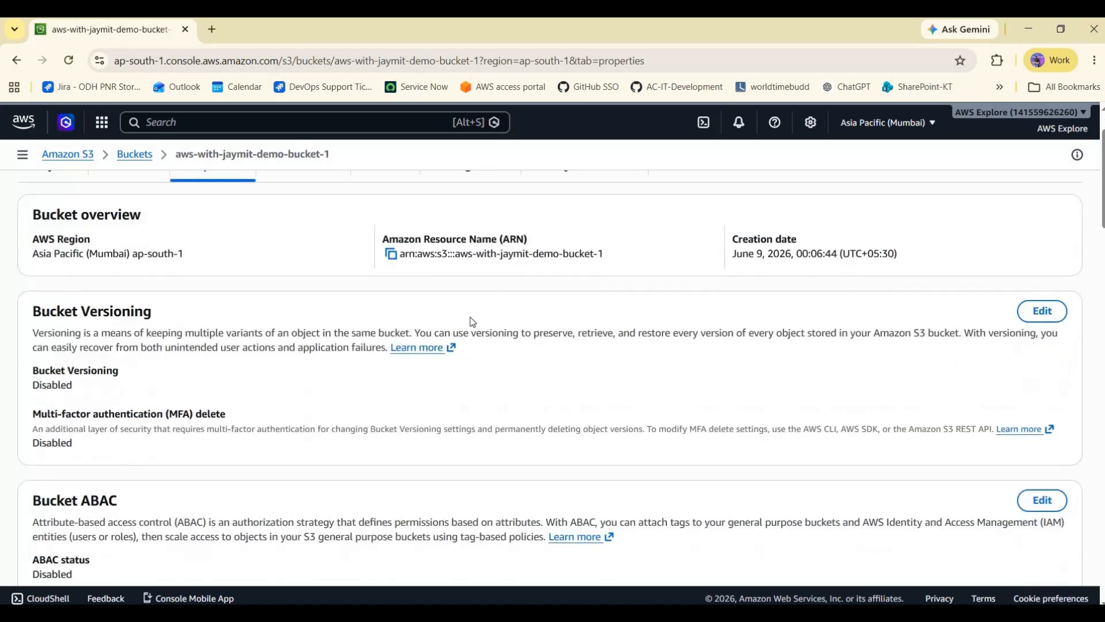
- Examine the Bucket Versioning, ABAC, Tags and Default encryption properties of the bucket
{"action": "left_click_drag", "start_coordinate": [56, 367], "coordinate": [772, 374]}
{"action": "left_click", "coordinate": [276, 411]}
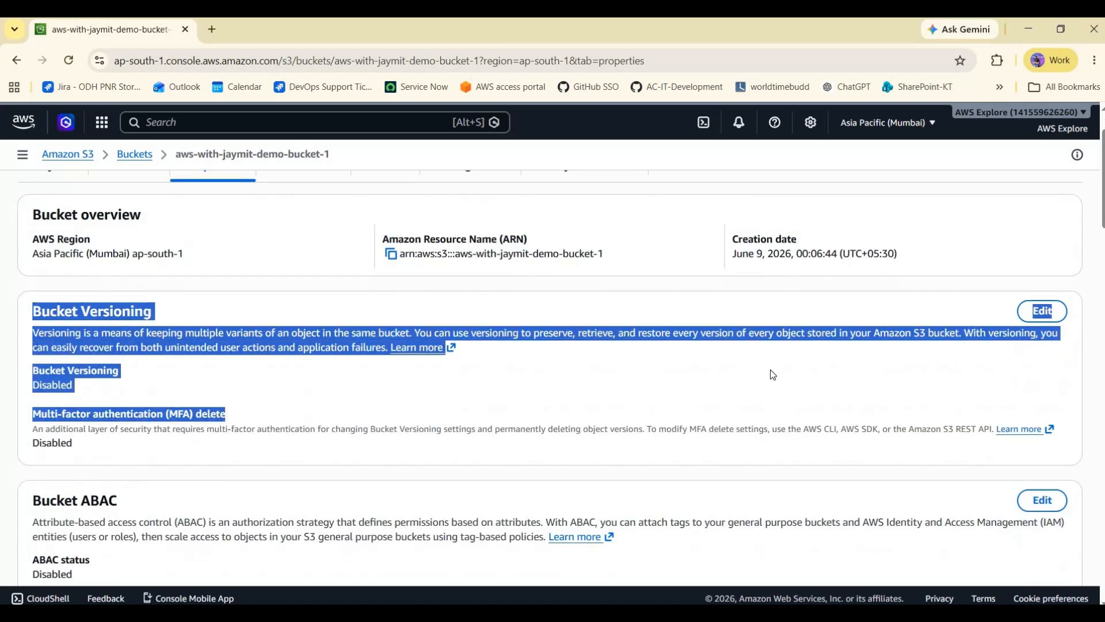
{"action": "left_click", "coordinate": [810, 395]}
{"action": "left_click_drag", "start_coordinate": [144, 312], "coordinate": [240, 410]}
{"action": "left_click", "coordinate": [148, 376]}
{"action": "scroll", "coordinate": [145, 375], "scroll_direction": "down", "scroll_amount": 3}
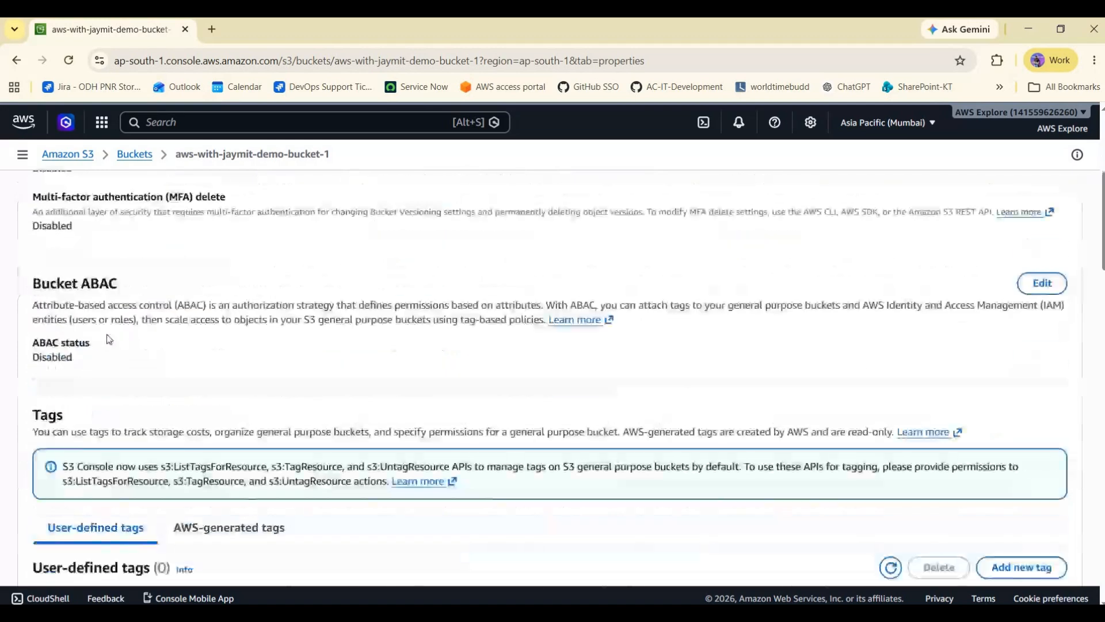
{"action": "scroll", "coordinate": [110, 339], "scroll_direction": "down", "scroll_amount": 2}
{"action": "scroll", "coordinate": [109, 340], "scroll_direction": "up", "scroll_amount": 2}
{"action": "scroll", "coordinate": [255, 425], "scroll_direction": "down", "scroll_amount": 2}
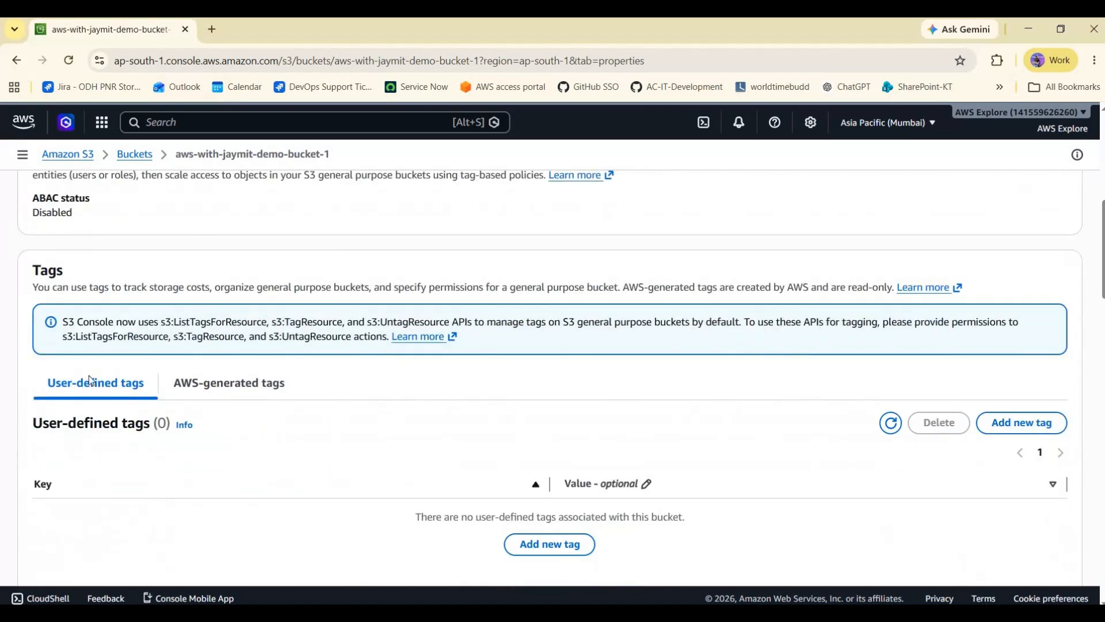
{"action": "scroll", "coordinate": [255, 425], "scroll_direction": "down", "scroll_amount": 7}
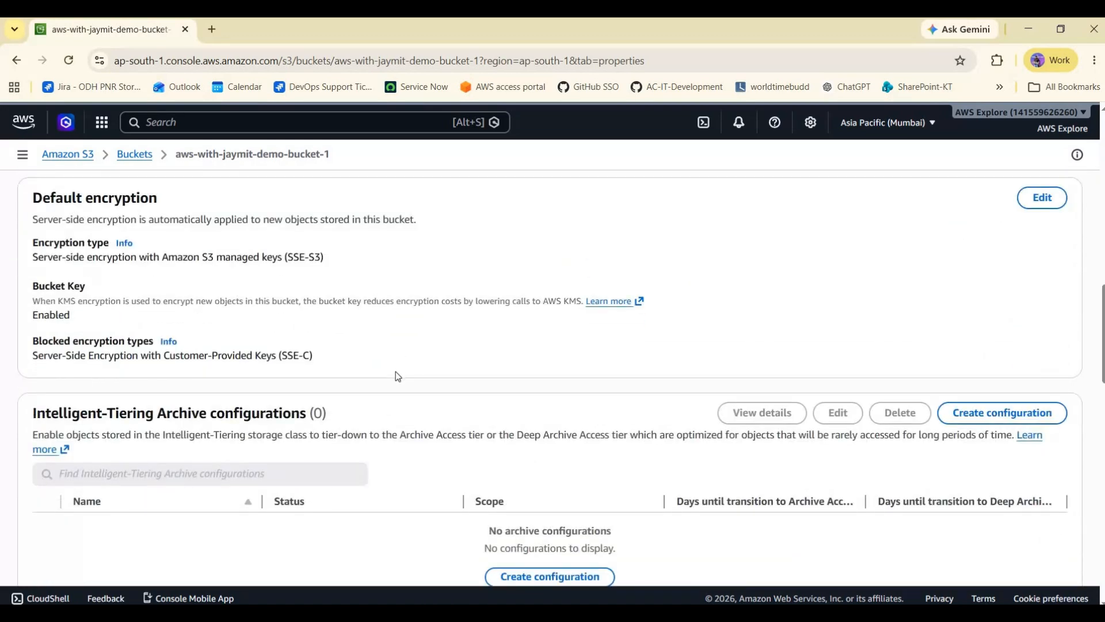
- Review the Intelligent-Tiering Archive configurations and Server access logging properties of the bucket
{"action": "scroll", "coordinate": [66, 305], "scroll_direction": "down", "scroll_amount": 4}
{"action": "scroll", "coordinate": [367, 334], "scroll_direction": "up", "scroll_amount": 1}
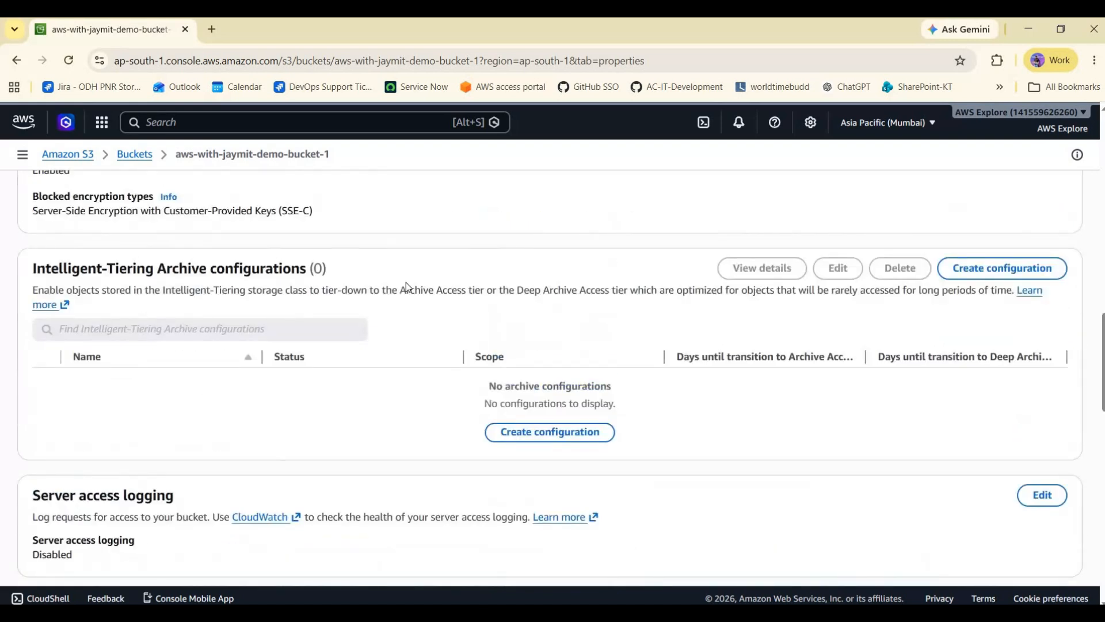
{"action": "left_click_drag", "start_coordinate": [171, 270], "coordinate": [329, 272]}
{"action": "left_click", "coordinate": [506, 294]}
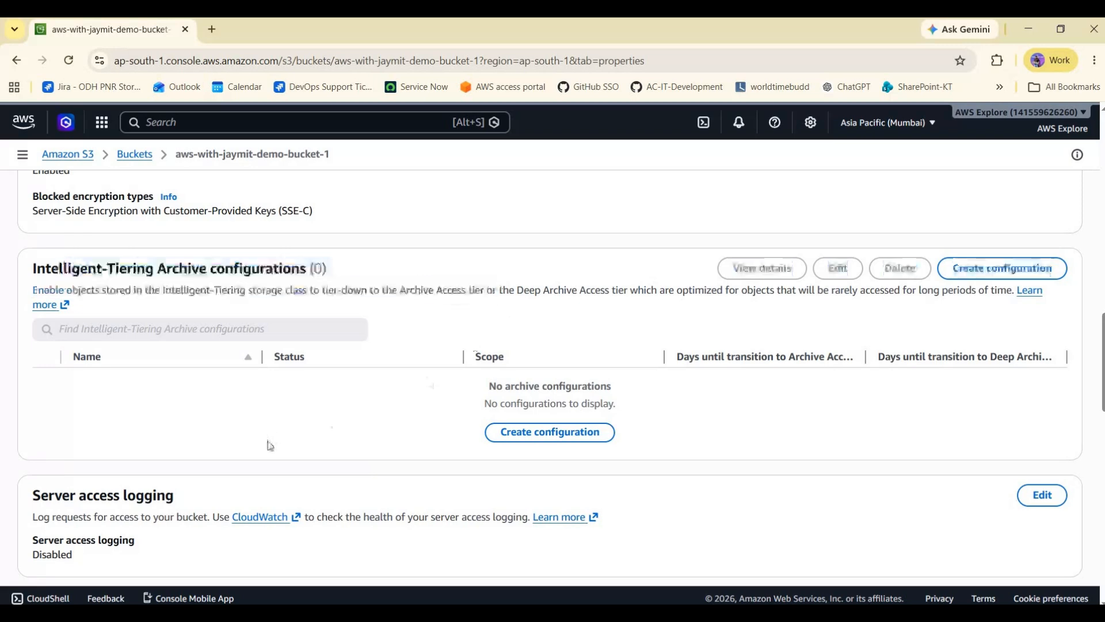
{"action": "scroll", "coordinate": [203, 333], "scroll_direction": "down", "scroll_amount": 3}
{"action": "left_click_drag", "start_coordinate": [275, 340], "coordinate": [125, 311]}
{"action": "left_click", "coordinate": [163, 330]}
{"action": "left_click", "coordinate": [126, 311]}
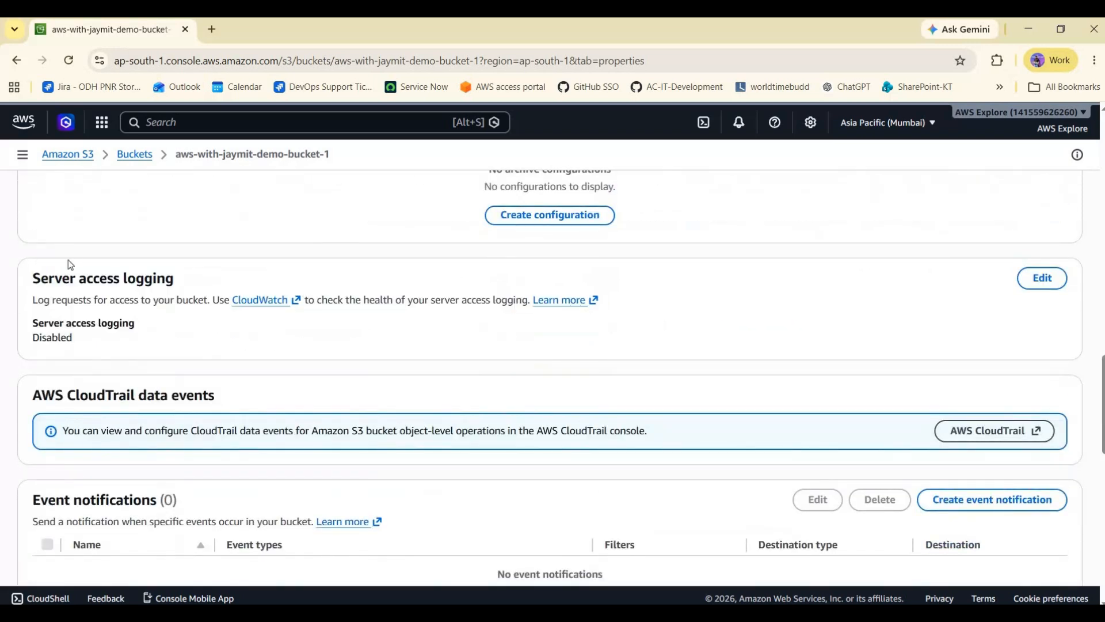
{"action": "left_click_drag", "start_coordinate": [34, 271], "coordinate": [57, 284]}
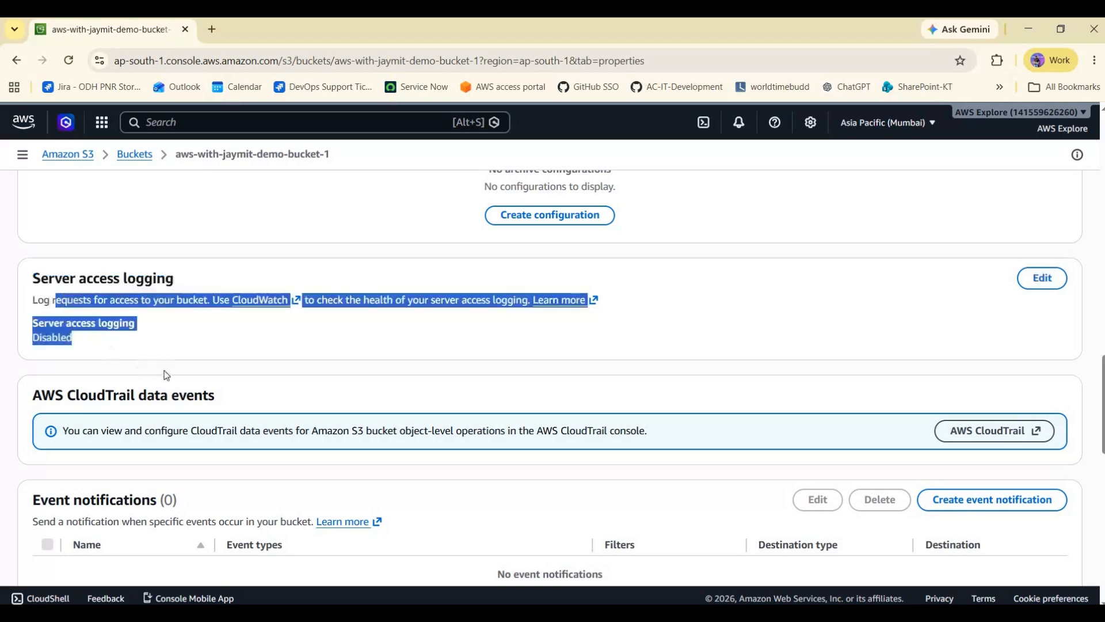
{"action": "left_click", "coordinate": [108, 330]}
{"action": "scroll", "coordinate": [108, 330], "scroll_direction": "down", "scroll_amount": 3}
{"action": "scroll", "coordinate": [275, 337], "scroll_direction": "up", "scroll_amount": 2}
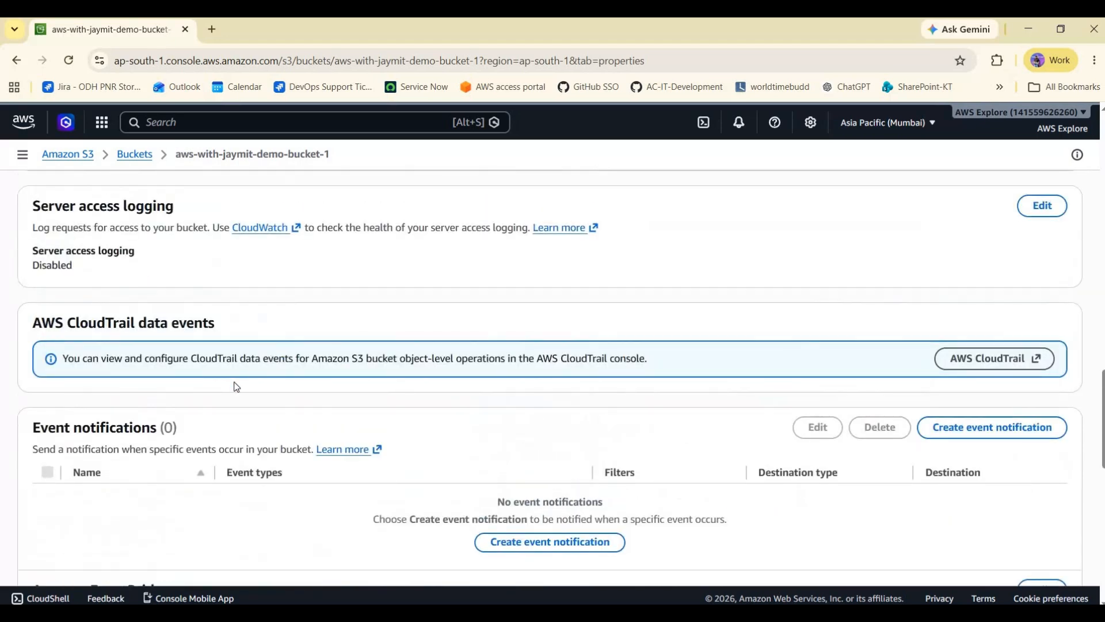
- Examine the Event notifications, EventBridge, Transfer acceleration, Object Lock, Requester pays and Static website hosting properties
{"action": "scroll", "coordinate": [92, 305], "scroll_direction": "down", "scroll_amount": 3}
{"action": "scroll", "coordinate": [76, 299], "scroll_direction": "up", "scroll_amount": 3}
{"action": "scroll", "coordinate": [367, 358], "scroll_direction": "down", "scroll_amount": 3}
{"action": "scroll", "coordinate": [1002, 301], "scroll_direction": "down", "scroll_amount": 1}
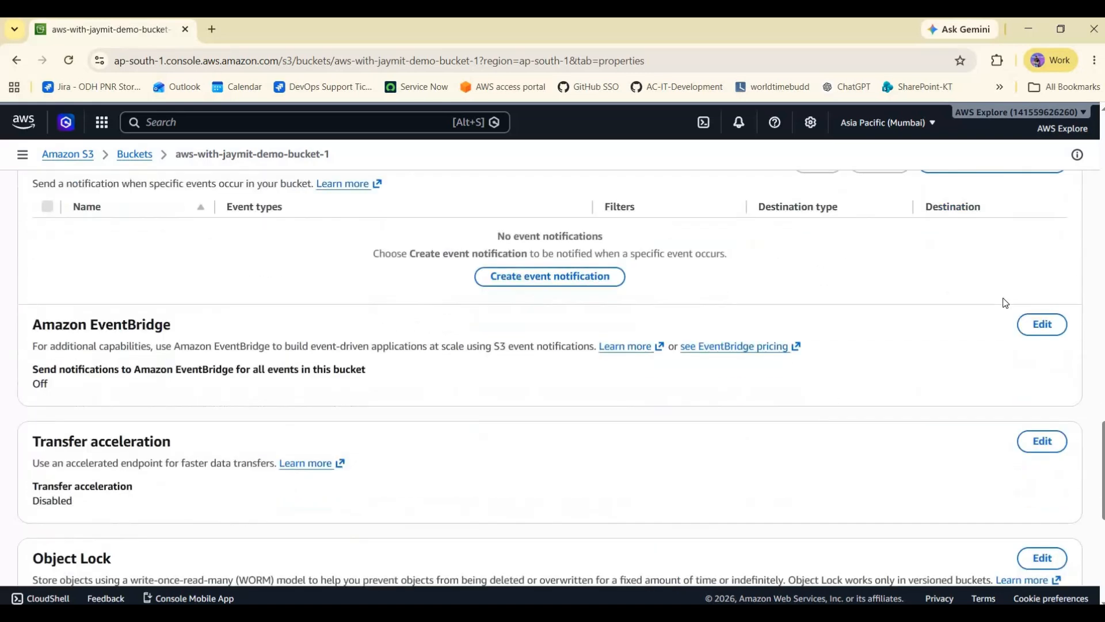
{"action": "scroll", "coordinate": [1002, 297], "scroll_direction": "up", "scroll_amount": 2}
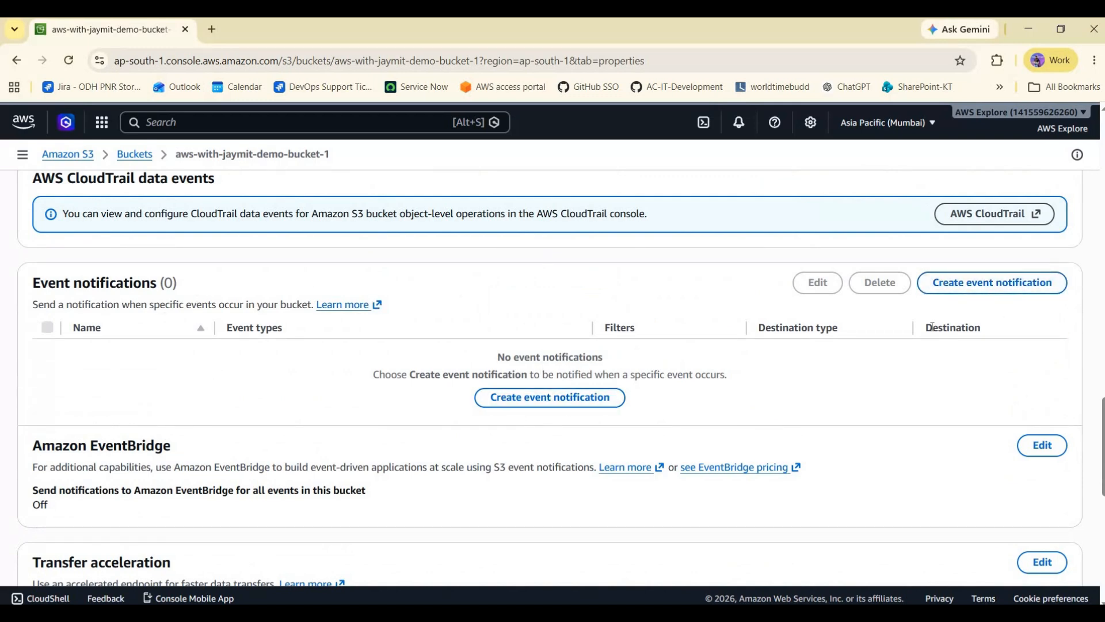
{"action": "scroll", "coordinate": [759, 333], "scroll_direction": "down", "scroll_amount": 3}
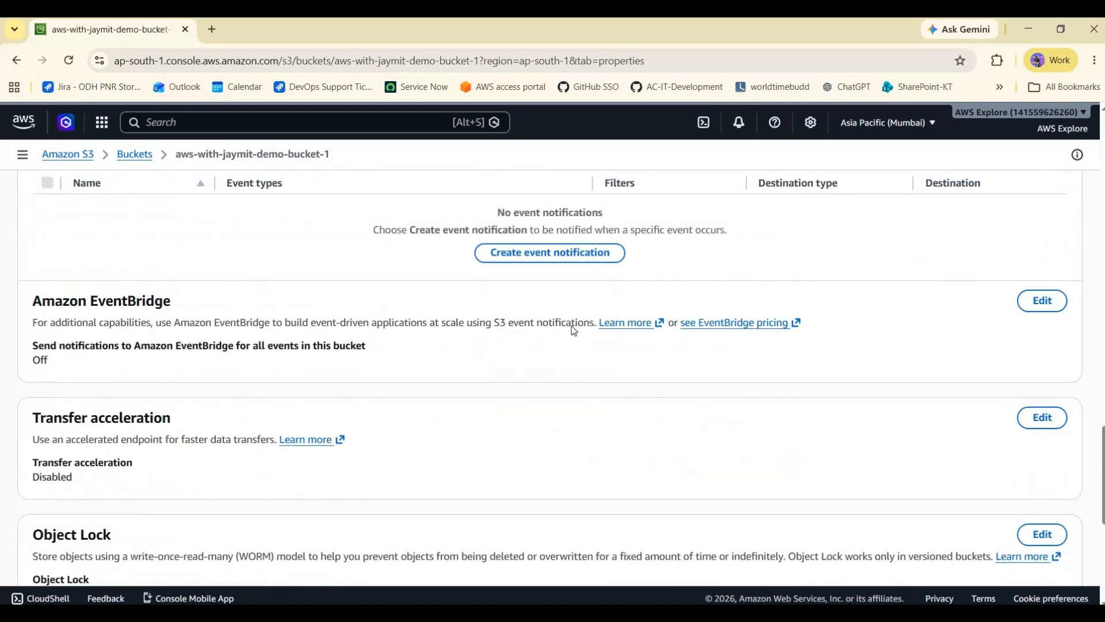
{"action": "scroll", "coordinate": [572, 326], "scroll_direction": "up", "scroll_amount": 3}
{"action": "scroll", "coordinate": [141, 374], "scroll_direction": "down", "scroll_amount": 3}
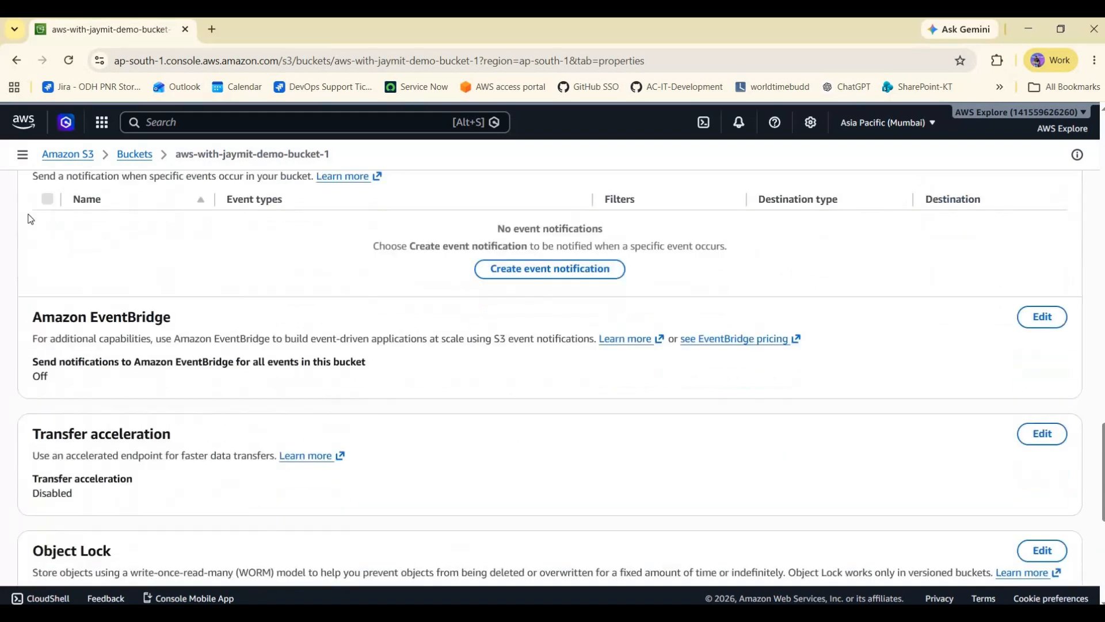
{"action": "scroll", "coordinate": [240, 212], "scroll_direction": "up", "scroll_amount": 1}
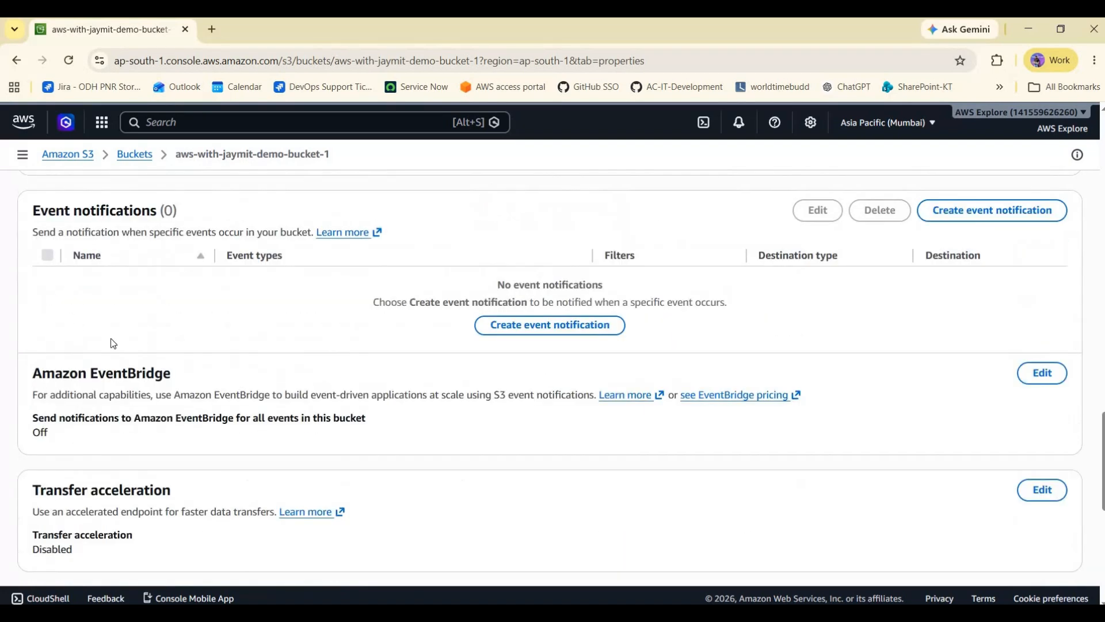
{"action": "scroll", "coordinate": [109, 339], "scroll_direction": "down", "scroll_amount": 2}
{"action": "scroll", "coordinate": [73, 335], "scroll_direction": "down", "scroll_amount": 6}
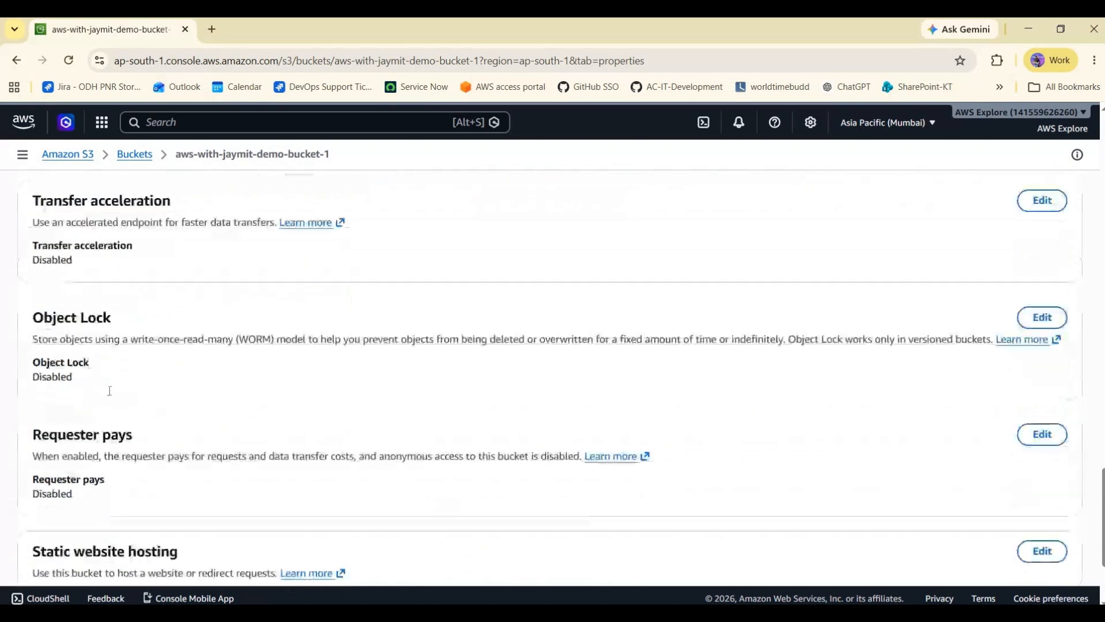
{"action": "left_click_drag", "start_coordinate": [32, 397], "coordinate": [243, 536]}
{"action": "left_click", "coordinate": [34, 396]}
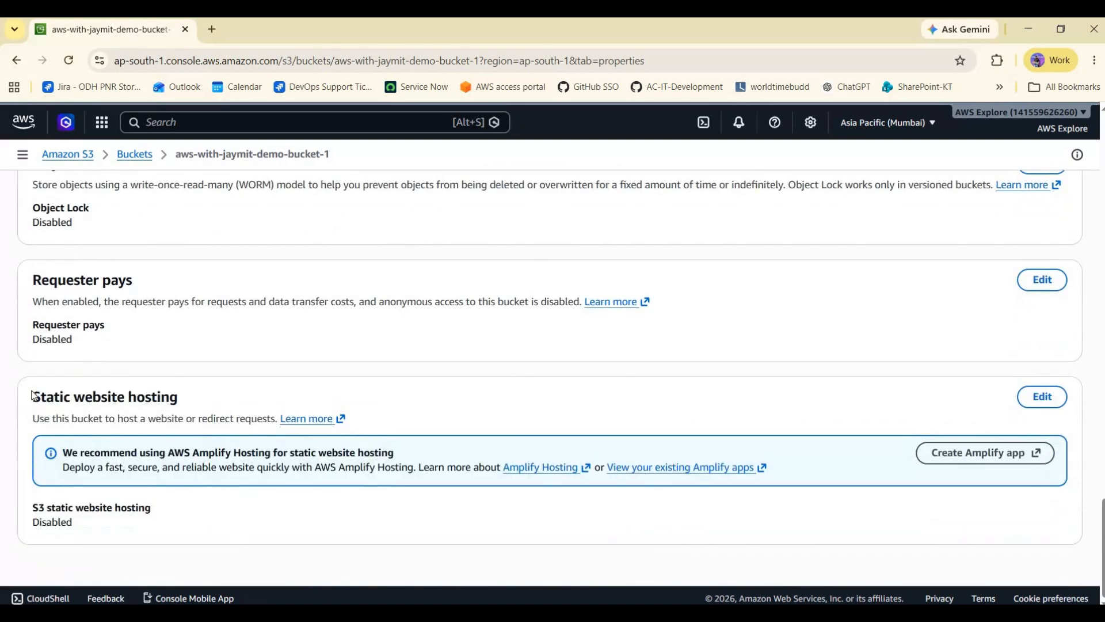
{"action": "left_click_drag", "start_coordinate": [221, 549], "coordinate": [133, 534]}
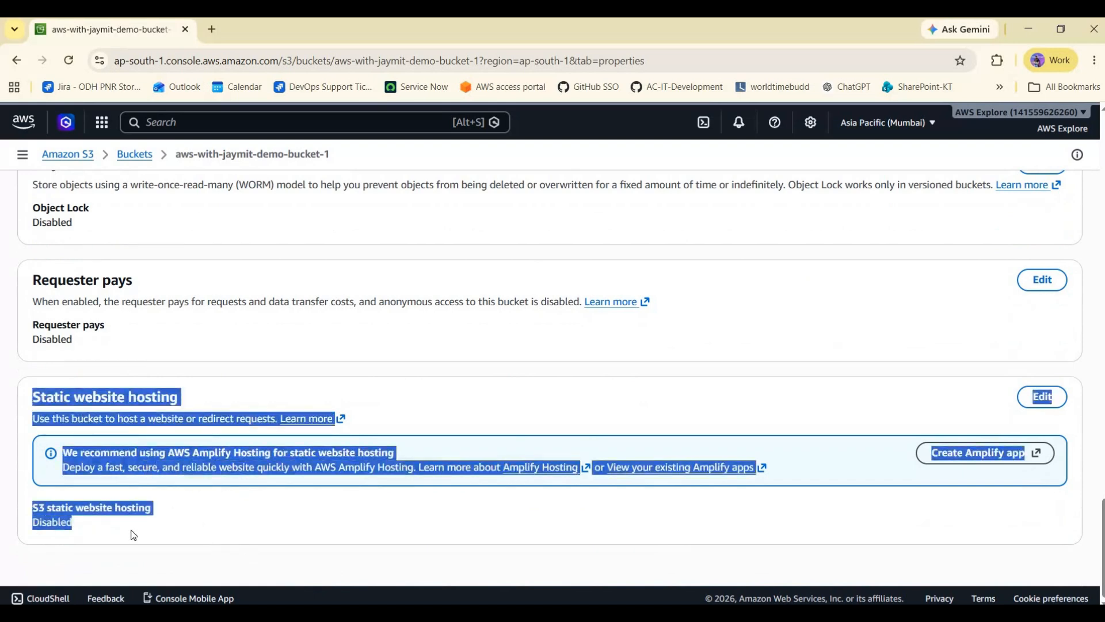
{"action": "left_click", "coordinate": [145, 523]}
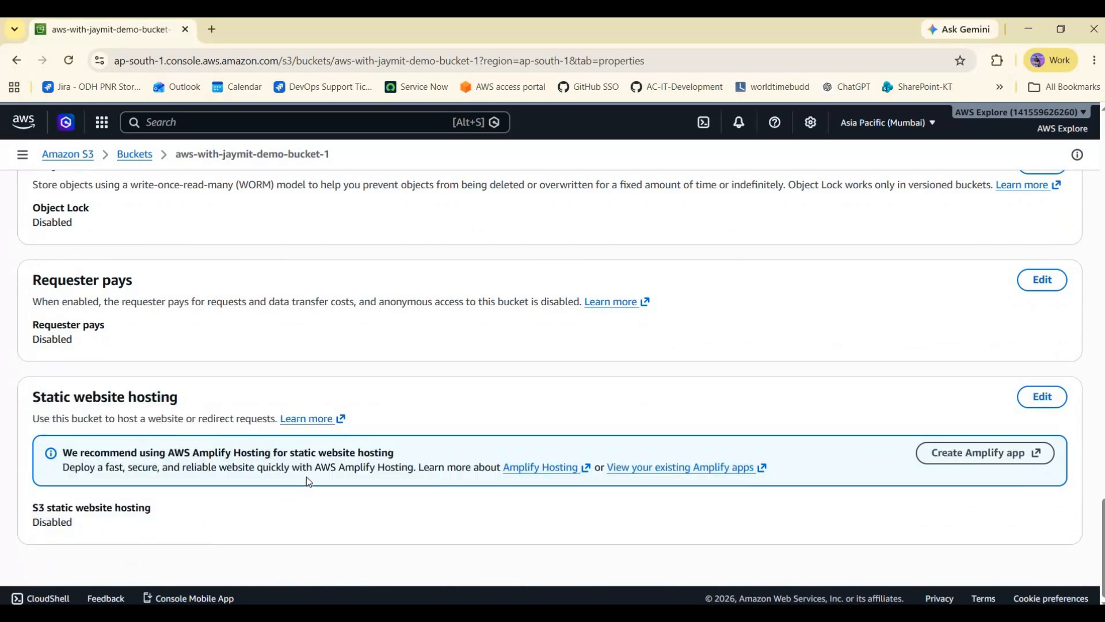
- Review the bucket's Permissions, including Block public access, bucket policy, Object Ownership and the access control list
{"action": "scroll", "coordinate": [307, 476], "scroll_direction": "up", "scroll_amount": 20}
{"action": "scroll", "coordinate": [321, 275], "scroll_direction": "up", "scroll_amount": 3}
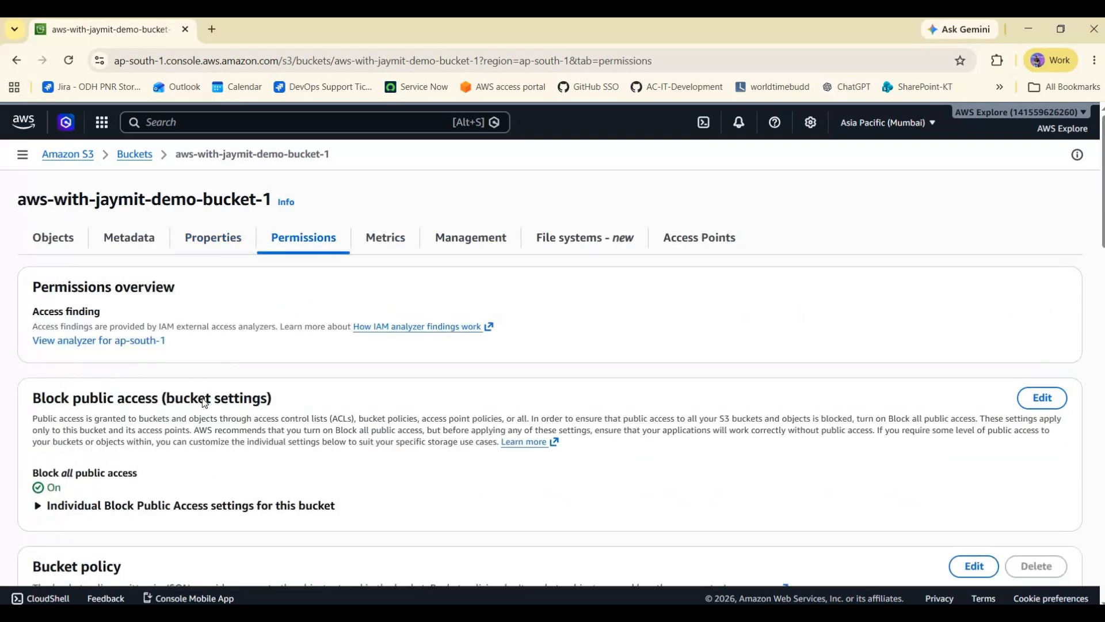
{"action": "scroll", "coordinate": [52, 326], "scroll_direction": "down", "scroll_amount": 1}
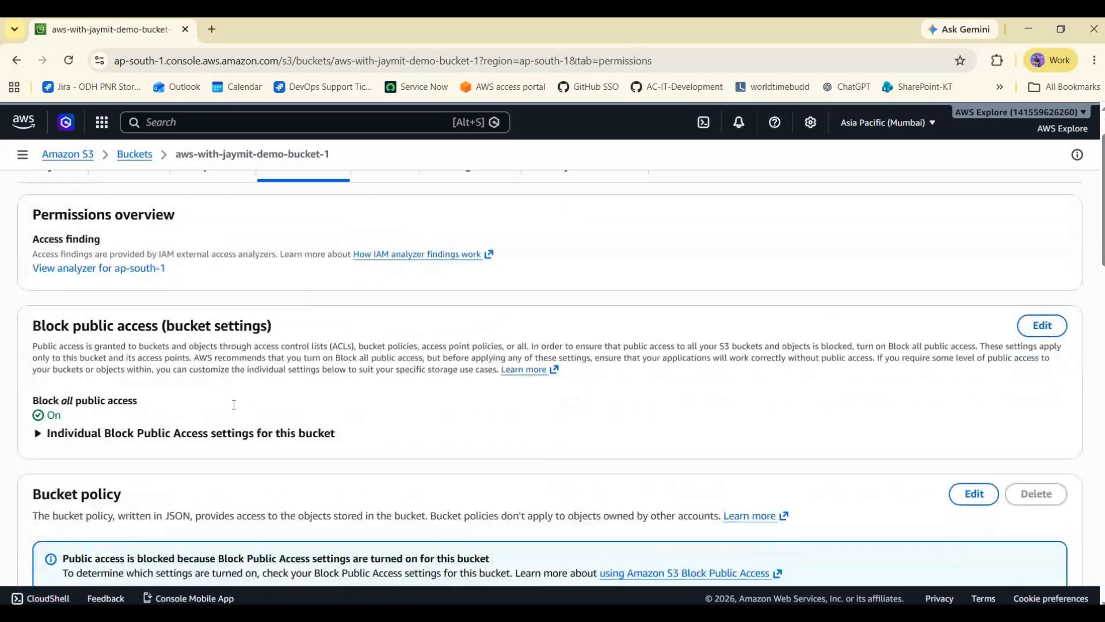
{"action": "left_click_drag", "start_coordinate": [234, 403], "coordinate": [32, 324]}
{"action": "left_click", "coordinate": [50, 328]}
{"action": "scroll", "coordinate": [50, 329], "scroll_direction": "down", "scroll_amount": 3}
{"action": "scroll", "coordinate": [460, 345], "scroll_direction": "up", "scroll_amount": 2}
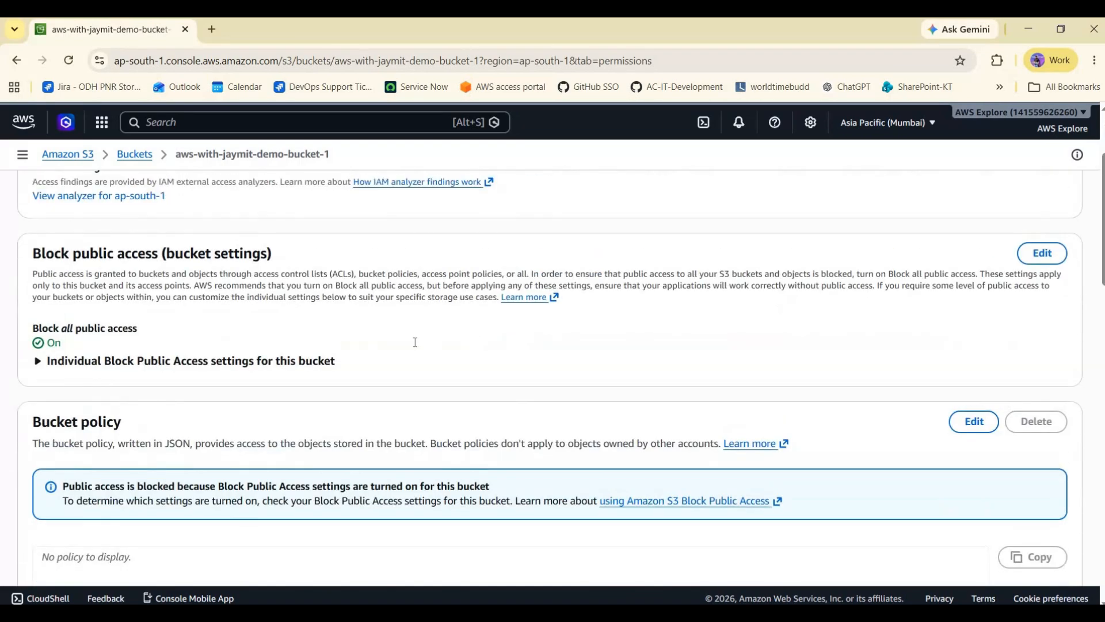
{"action": "scroll", "coordinate": [378, 348], "scroll_direction": "down", "scroll_amount": 5}
{"action": "scroll", "coordinate": [271, 363], "scroll_direction": "down", "scroll_amount": 4}
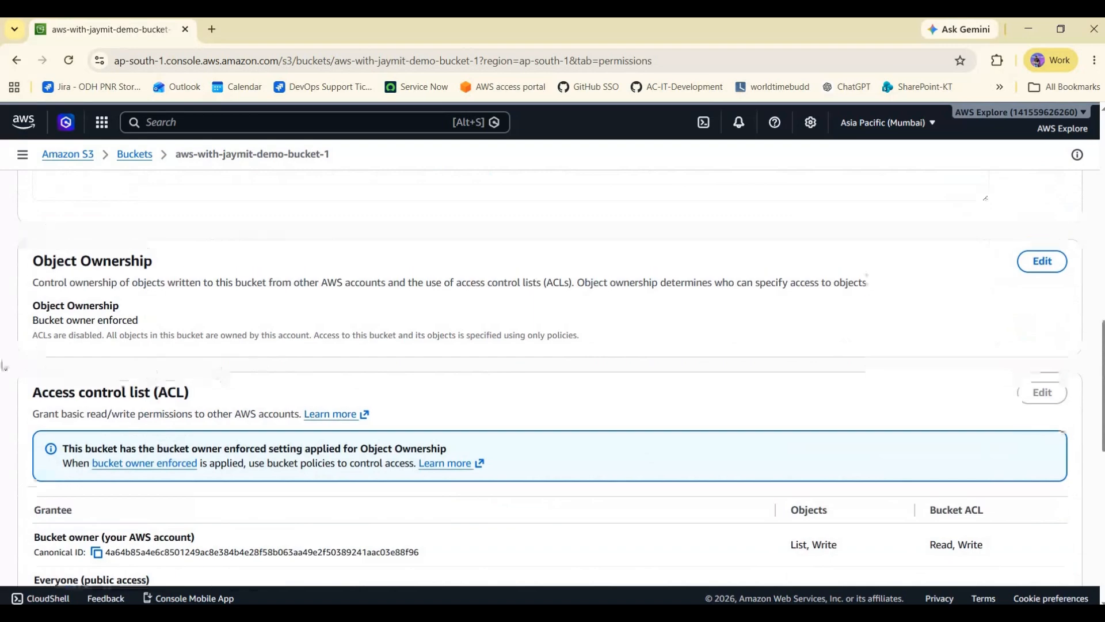
{"action": "scroll", "coordinate": [159, 315], "scroll_direction": "up", "scroll_amount": 9}
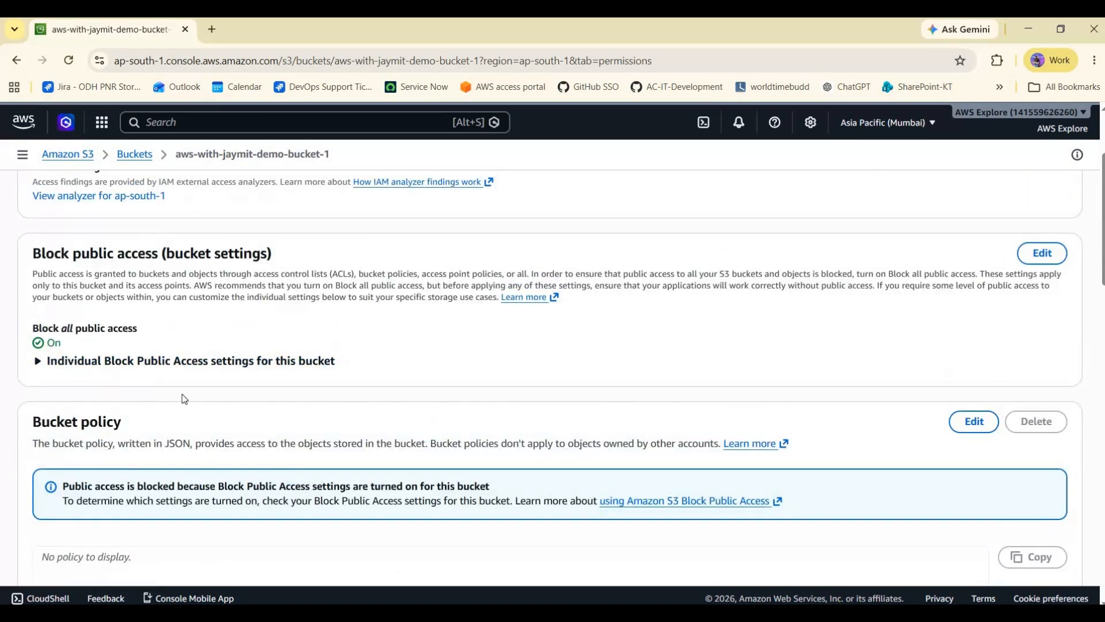
{"action": "scroll", "coordinate": [184, 396], "scroll_direction": "down", "scroll_amount": 10}
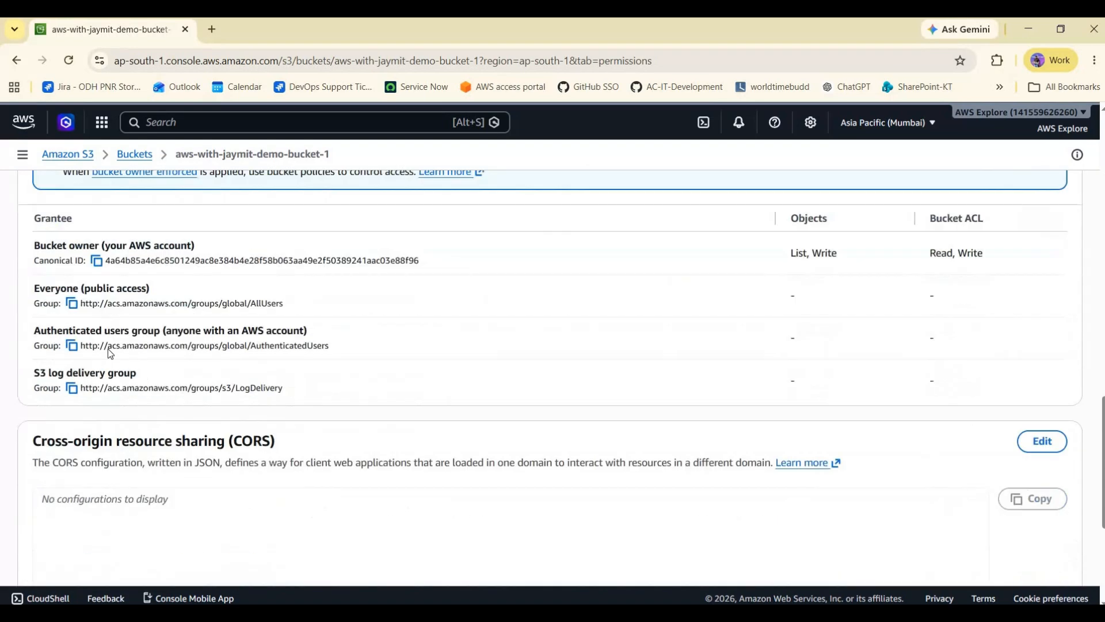
{"action": "scroll", "coordinate": [204, 281], "scroll_direction": "up", "scroll_amount": 4}
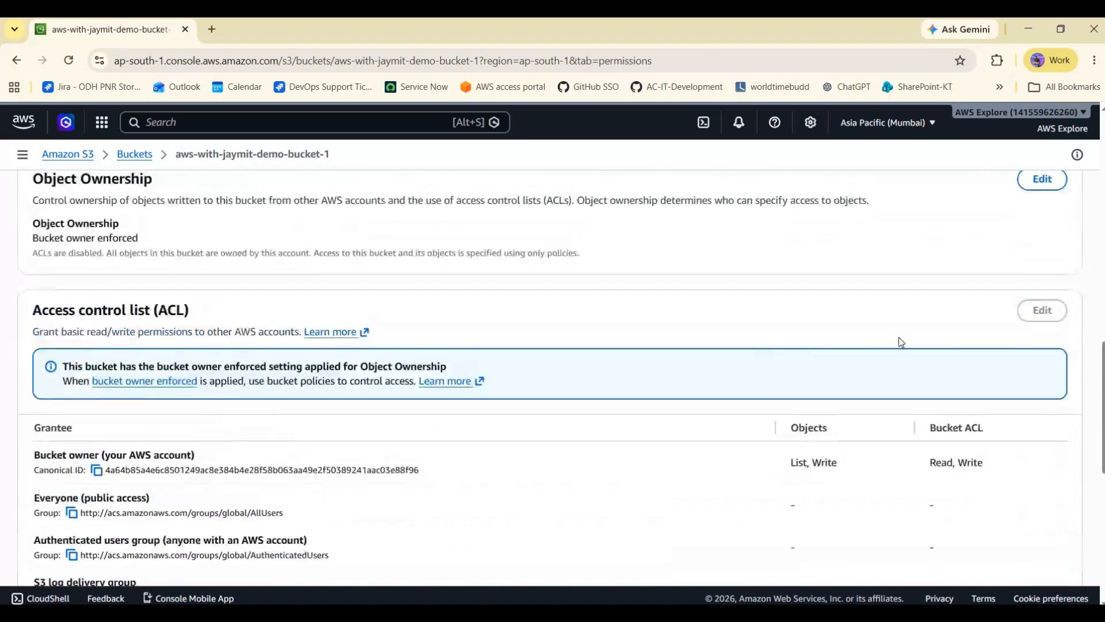
{"action": "scroll", "coordinate": [898, 343], "scroll_direction": "down", "scroll_amount": 8}
{"action": "scroll", "coordinate": [881, 346], "scroll_direction": "up", "scroll_amount": 9}
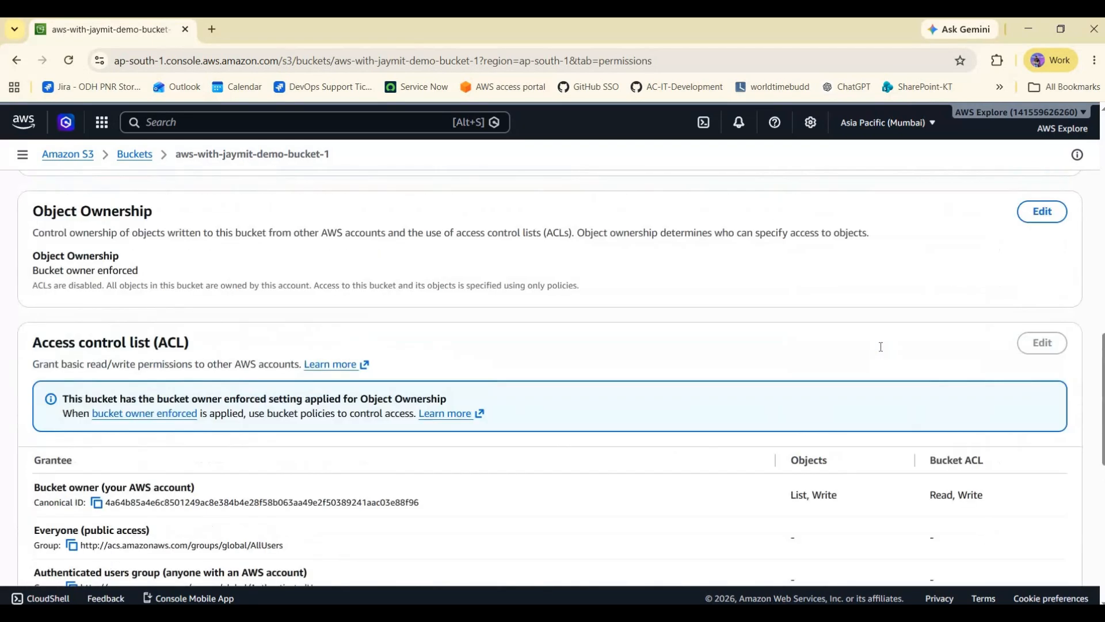
{"action": "scroll", "coordinate": [880, 346], "scroll_direction": "up", "scroll_amount": 10}
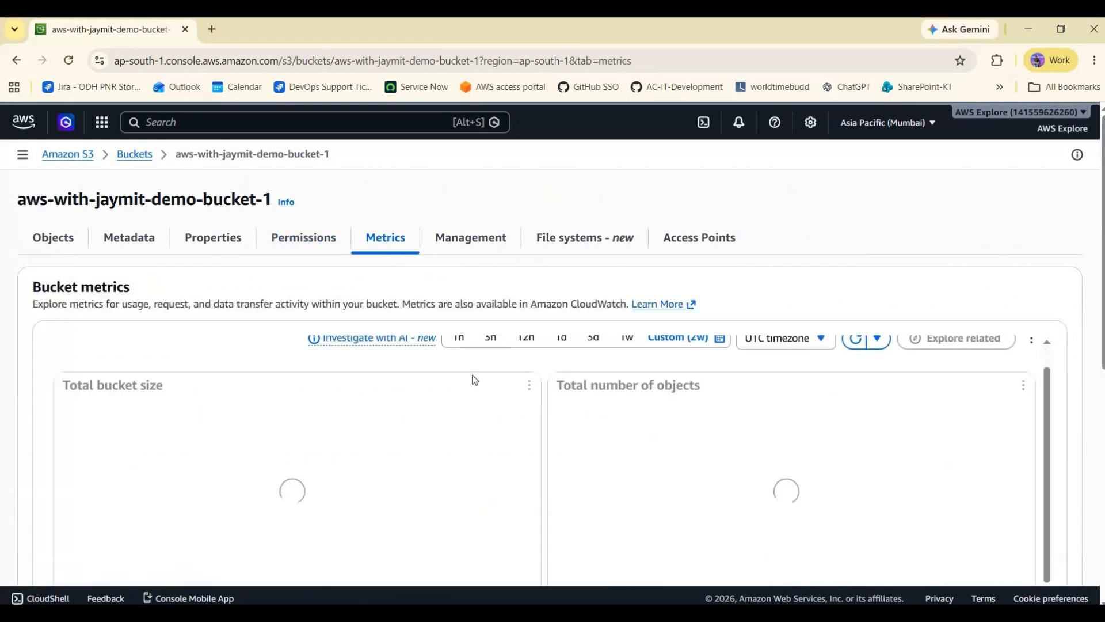
- Review the bucket's Metrics charts for total bucket size and number of objects
{"action": "scroll", "coordinate": [681, 361], "scroll_direction": "down", "scroll_amount": 1}
{"action": "scroll", "coordinate": [671, 434], "scroll_direction": "up", "scroll_amount": 1}
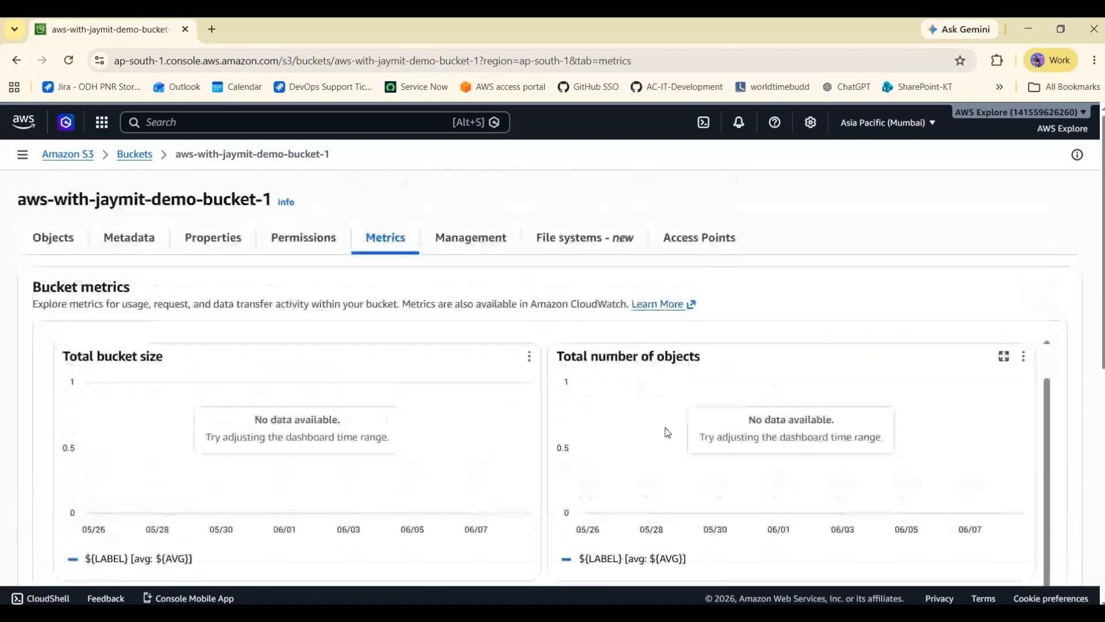
{"action": "scroll", "coordinate": [698, 422], "scroll_direction": "down", "scroll_amount": 1}
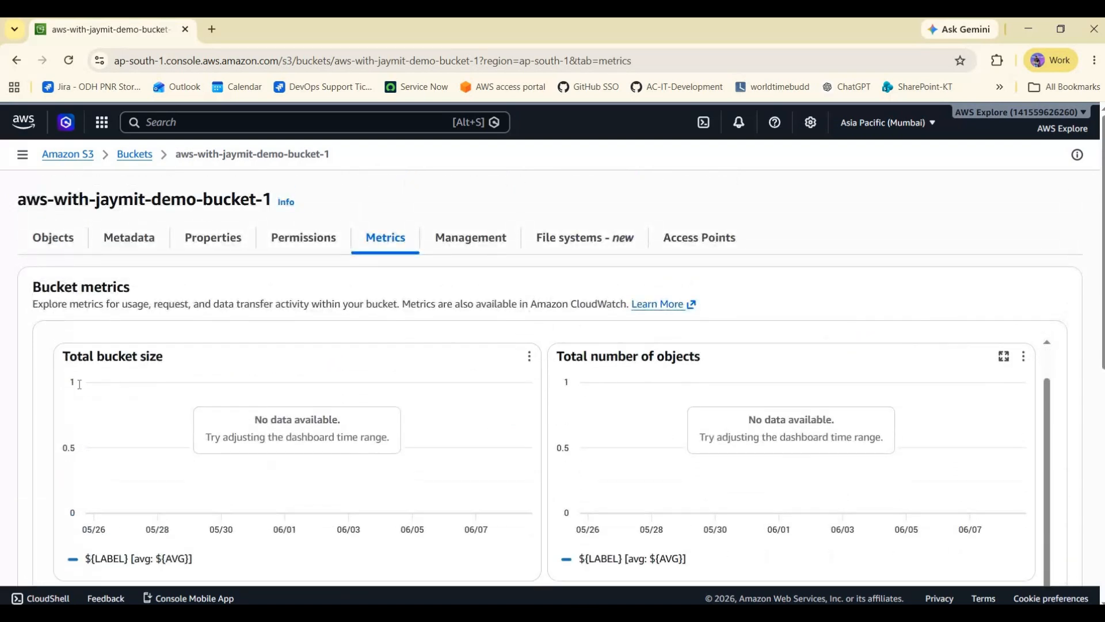
{"action": "scroll", "coordinate": [296, 421], "scroll_direction": "up", "scroll_amount": 1}
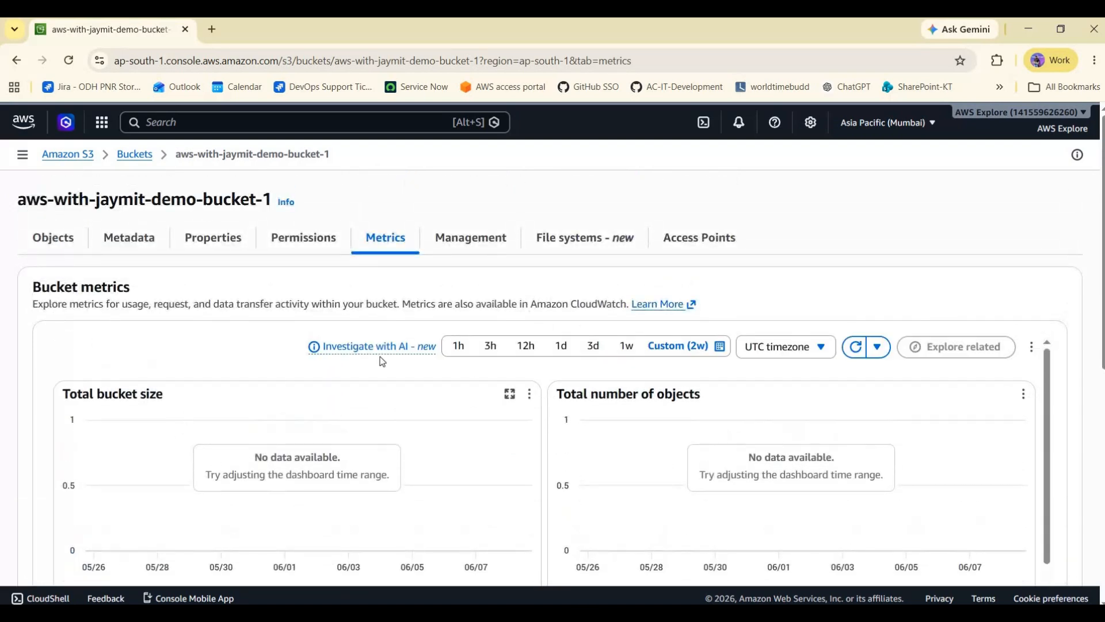
- Browse the bucket's Management lifecycle and replication rules, its Access Points, and return to its Objects
{"action": "left_click", "coordinate": [485, 241]}
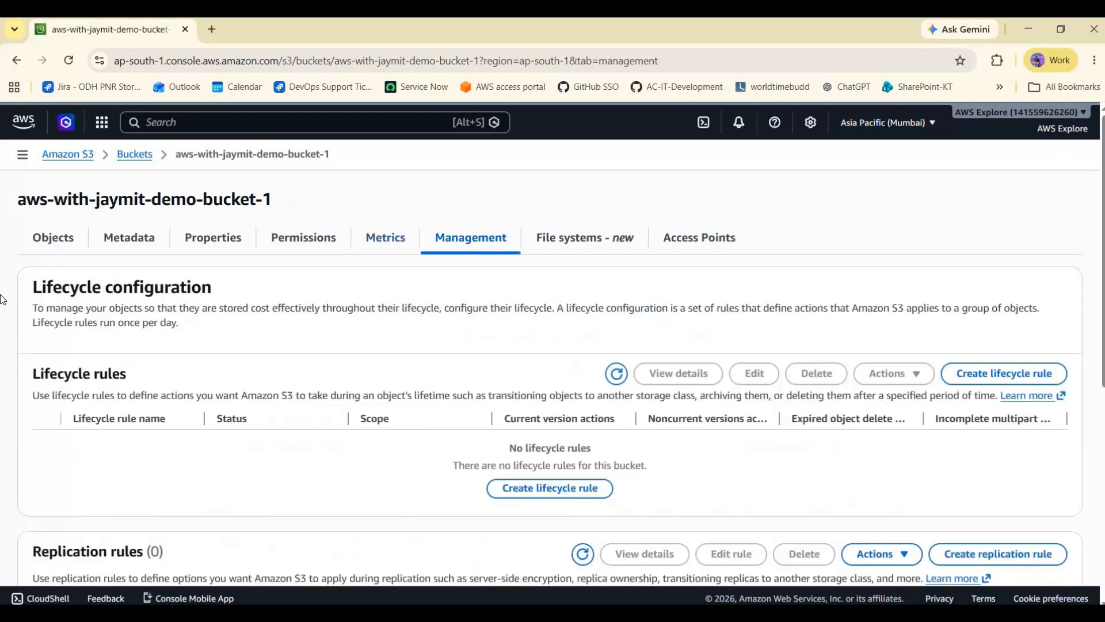
{"action": "left_click", "coordinate": [1037, 377]}
{"action": "scroll", "coordinate": [470, 378], "scroll_direction": "down", "scroll_amount": 3}
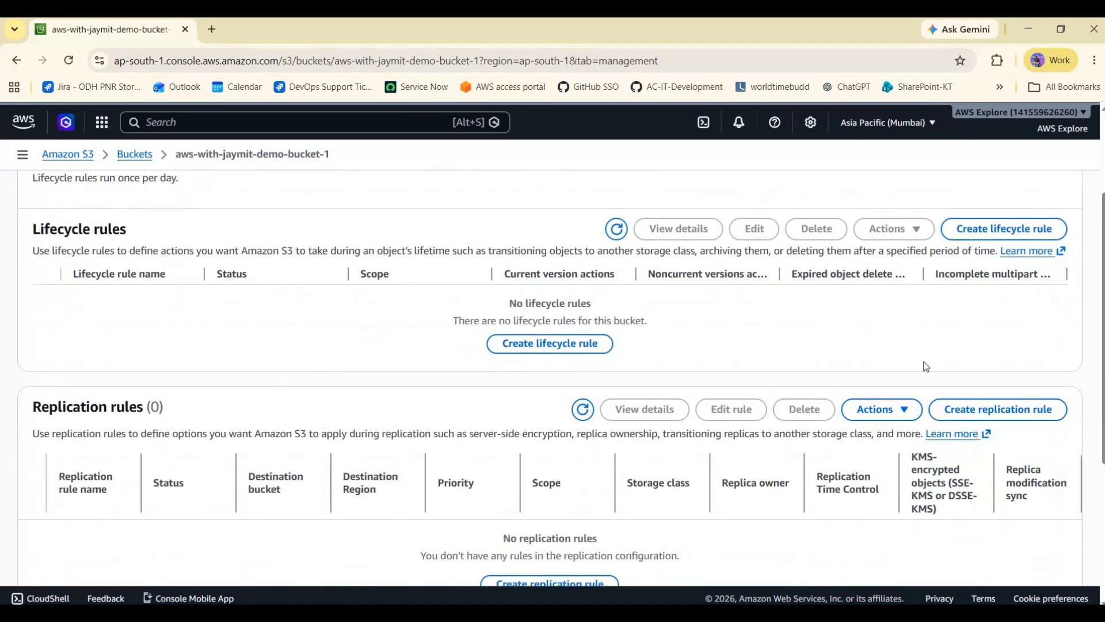
{"action": "scroll", "coordinate": [926, 367], "scroll_direction": "up", "scroll_amount": 3}
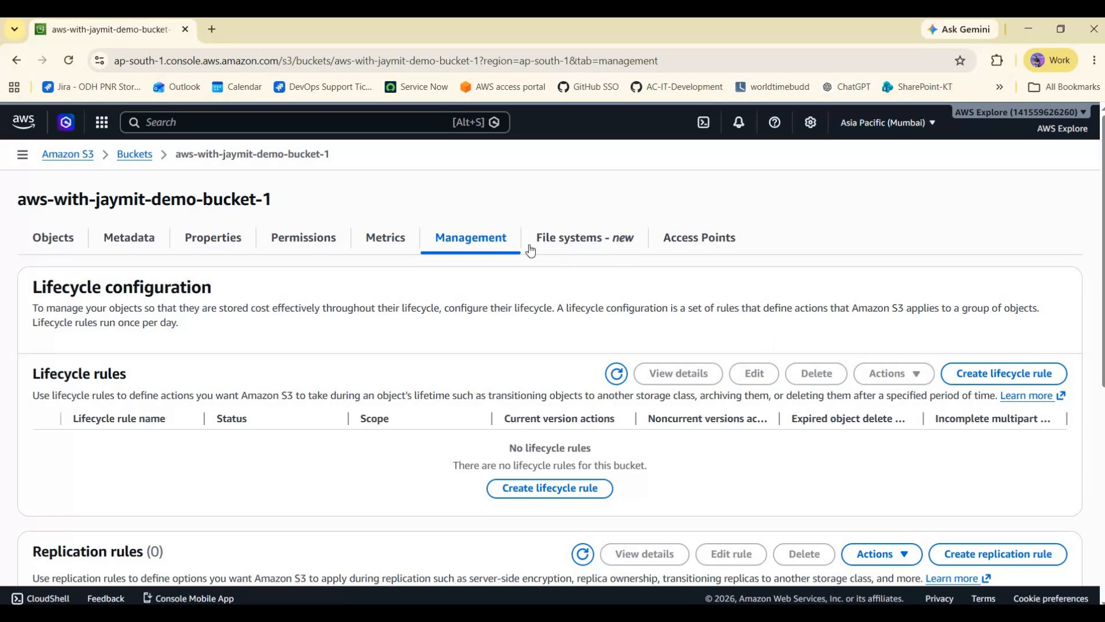
{"action": "left_click", "coordinate": [570, 241]}
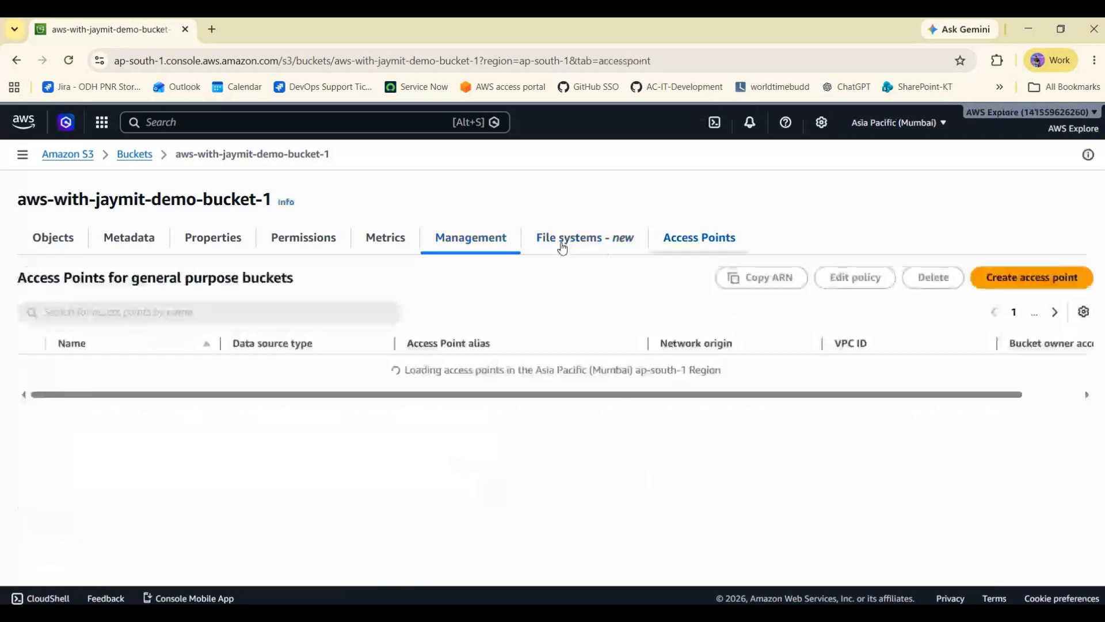
{"action": "left_click", "coordinate": [54, 233]}
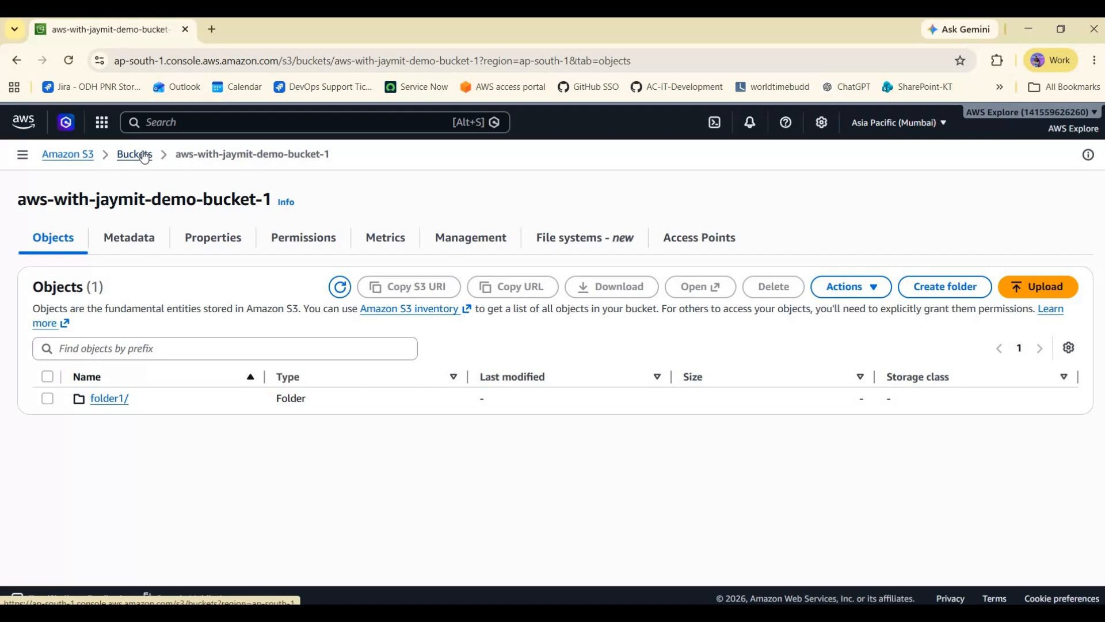
- Go back to the bucket list, select aws-with-jaymit-demo-bucket-1 and open its Empty bucket page
{"action": "left_click", "coordinate": [145, 157]}
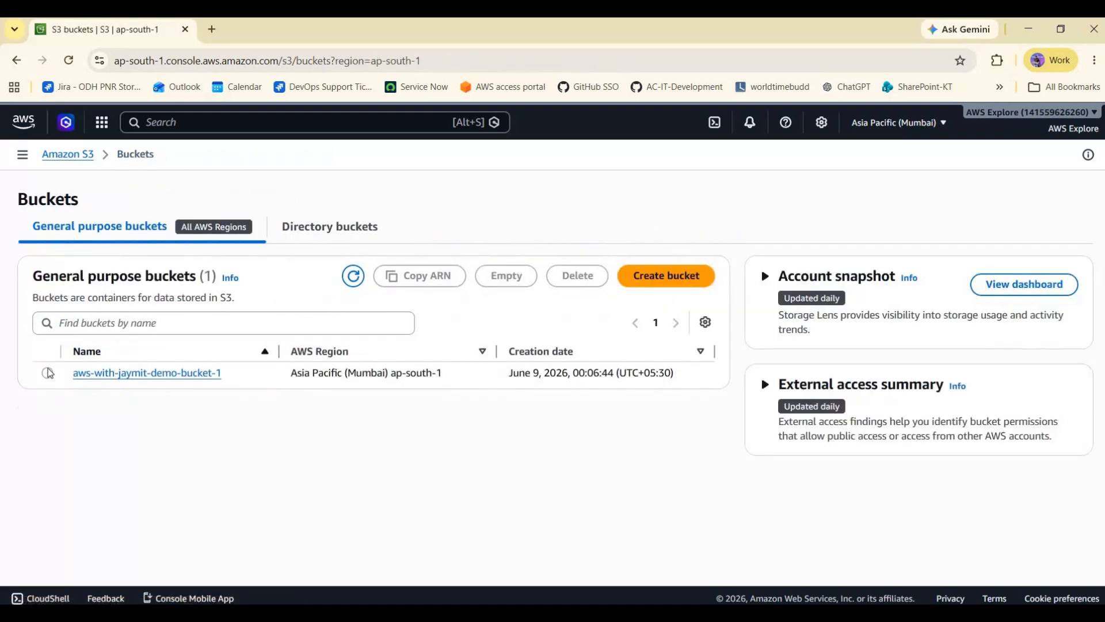
{"action": "left_click", "coordinate": [47, 373]}
{"action": "left_click", "coordinate": [506, 275]}
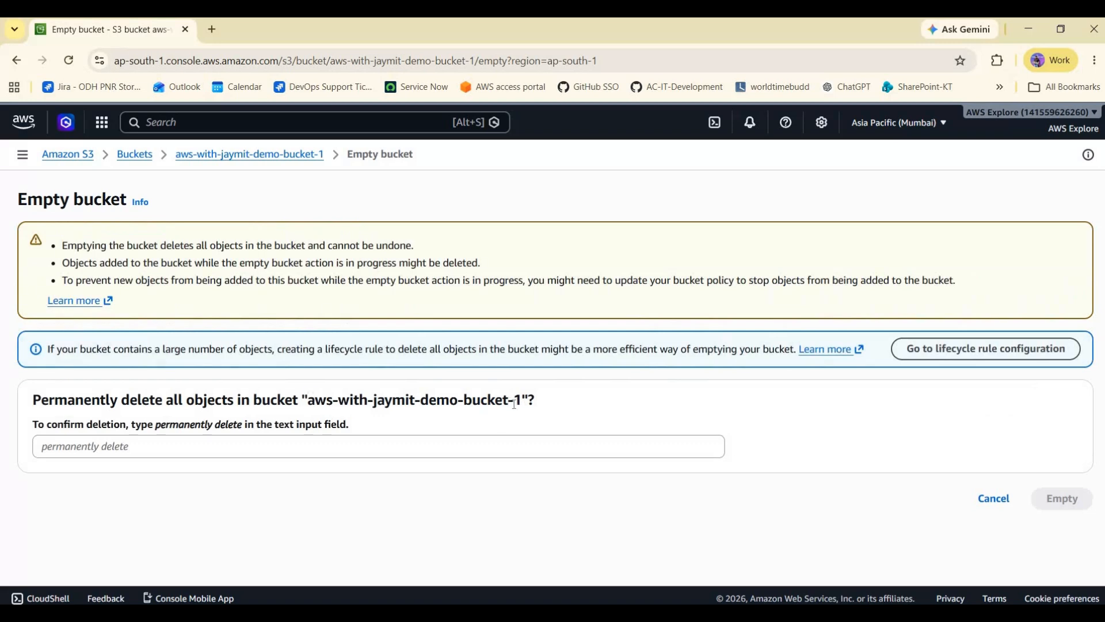
{"action": "left_click_drag", "start_coordinate": [308, 400], "coordinate": [520, 401]}
{"action": "key", "text": "ctrl+c"}
{"action": "left_click", "coordinate": [356, 447]}
{"action": "key", "text": "ctrl+v"}
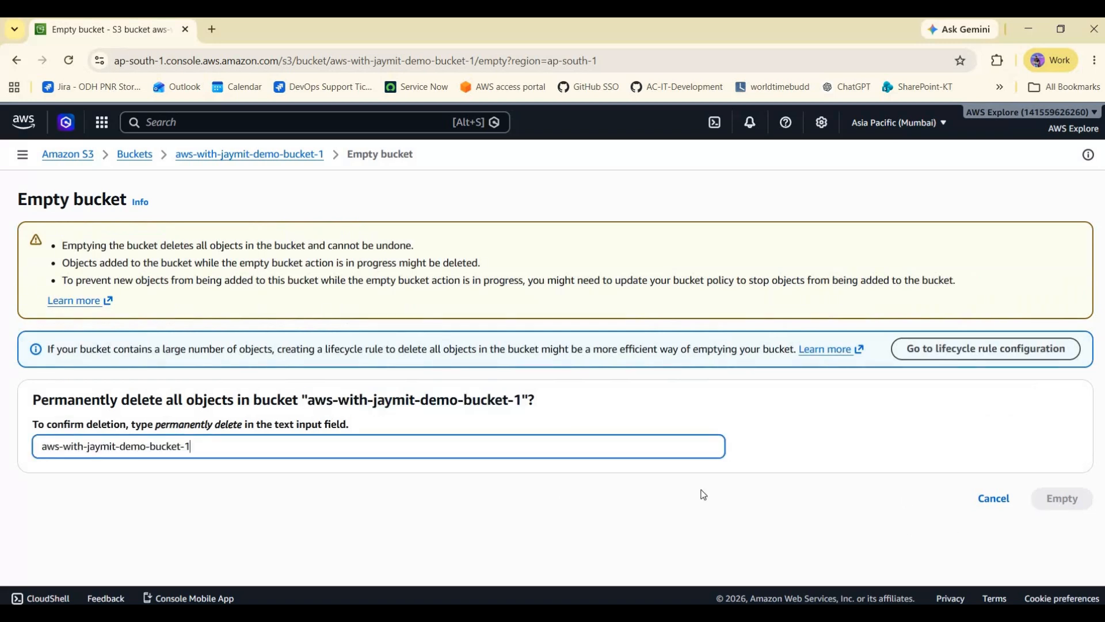
- Confirm by entering permanently delete in the confirmation field and empty the bucket
{"action": "left_click", "coordinate": [167, 433]}
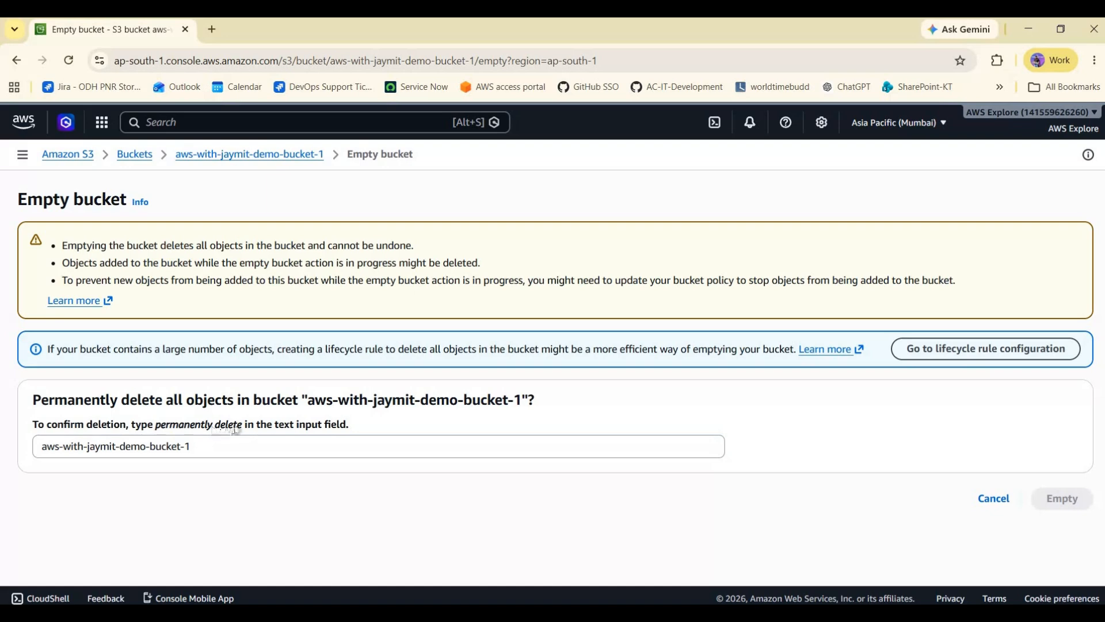
{"action": "left_click_drag", "start_coordinate": [156, 425], "coordinate": [243, 442]}
{"action": "key", "text": "ctrl+c"}
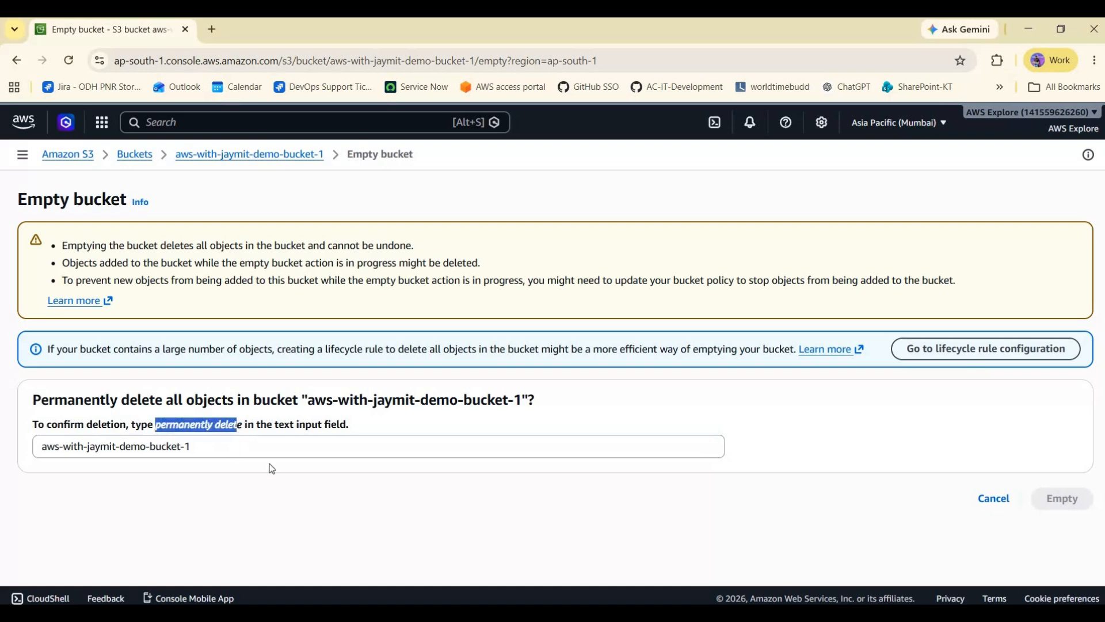
{"action": "key", "text": "Tab"}
{"action": "key", "text": "ctrl+v"}
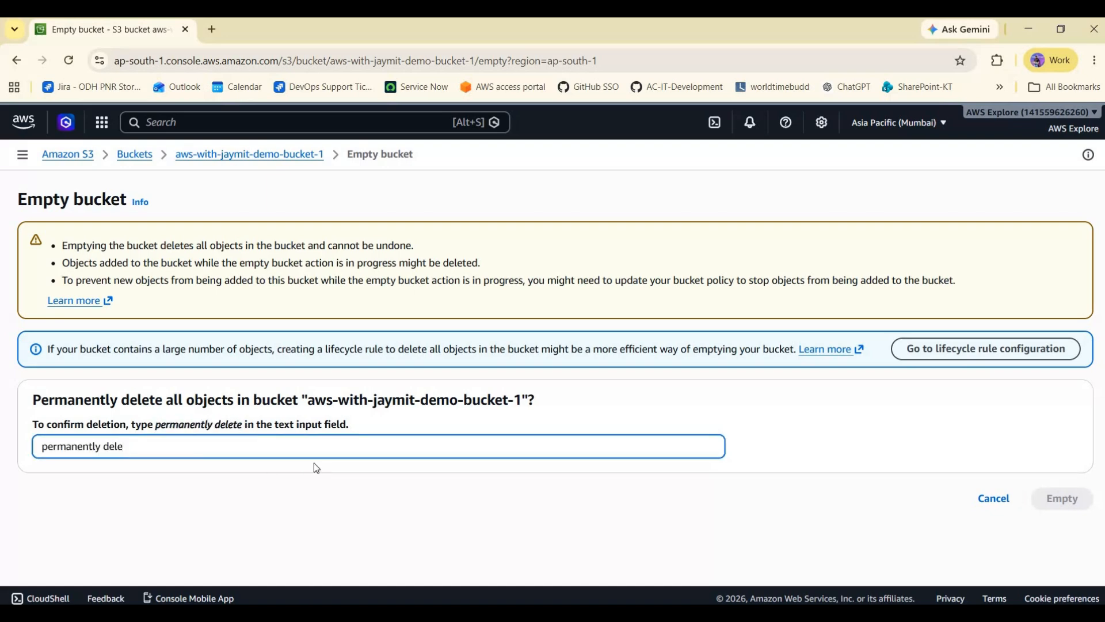
{"action": "type", "text": "e"}
{"action": "key", "text": "Return"}
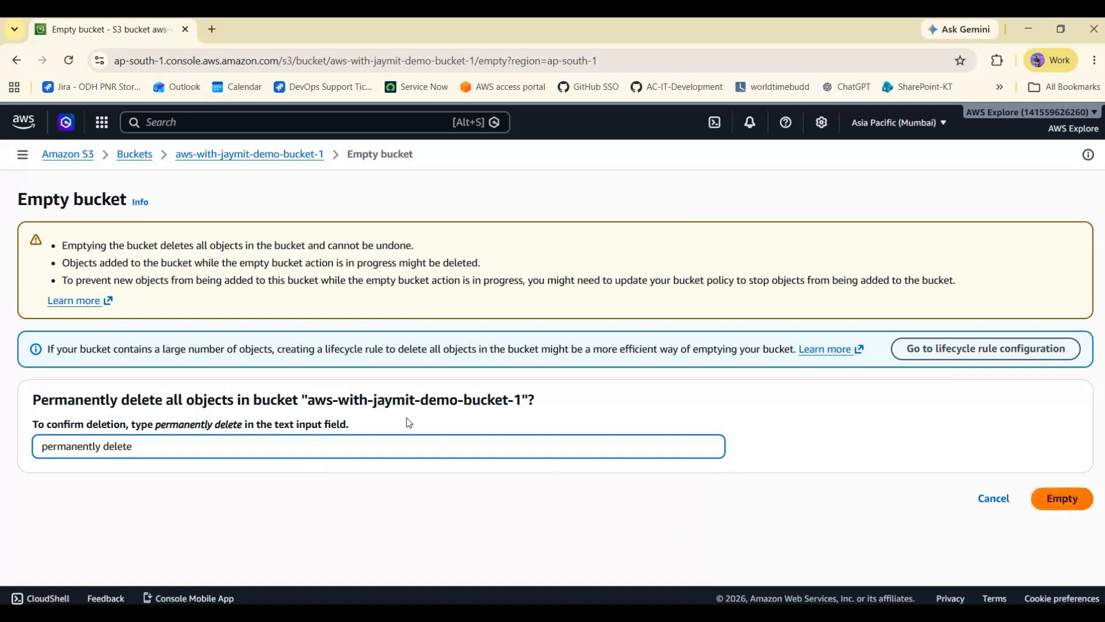
{"action": "left_click", "coordinate": [1063, 245]}
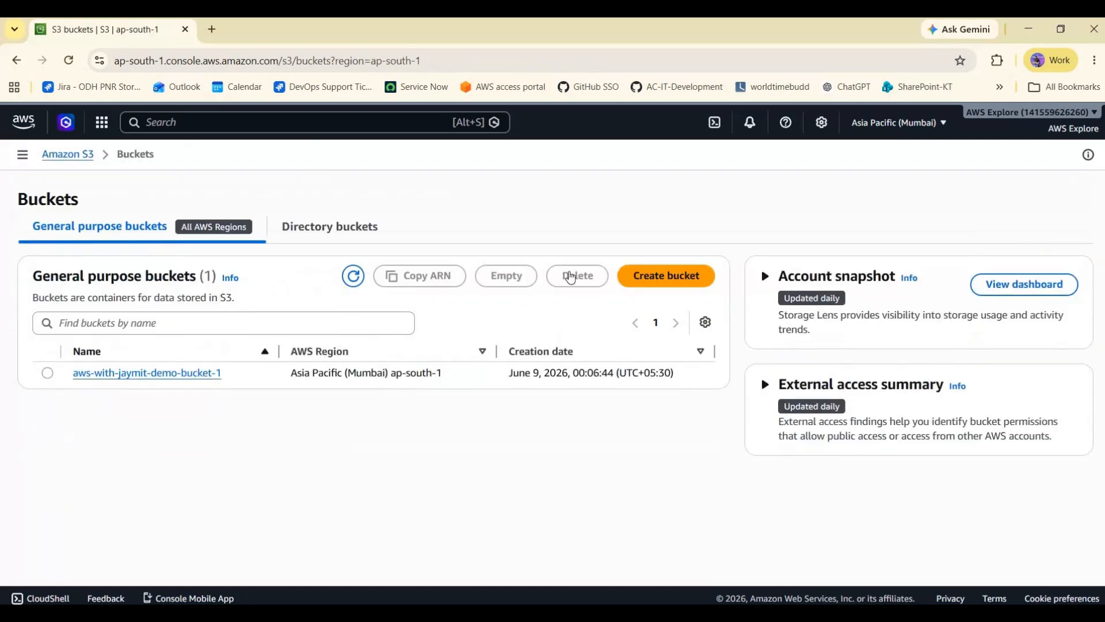
- Select aws-with-jaymit-demo-bucket-1, open Delete, enter the bucket name to confirm, and delete the bucket
{"action": "left_click", "coordinate": [451, 375]}
{"action": "left_click", "coordinate": [577, 276]}
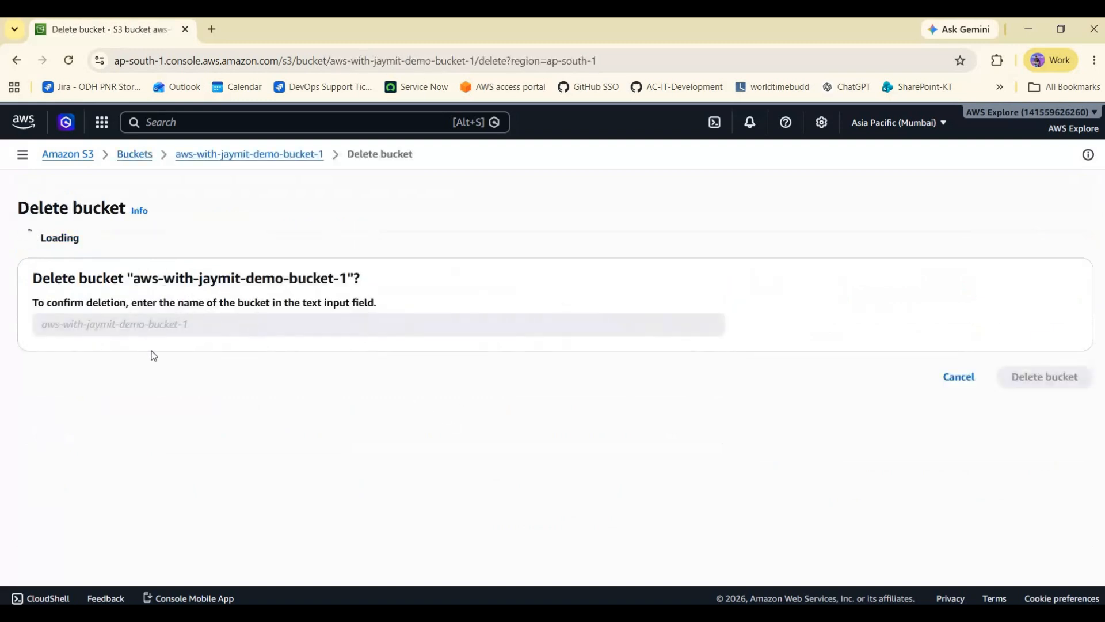
{"action": "left_click_drag", "start_coordinate": [140, 373], "coordinate": [284, 373]}
{"action": "left_click", "coordinate": [160, 374]}
{"action": "left_click_drag", "start_coordinate": [134, 372], "coordinate": [348, 372]}
{"action": "key", "text": "Tab"}
{"action": "key", "text": "ctrl+v"}
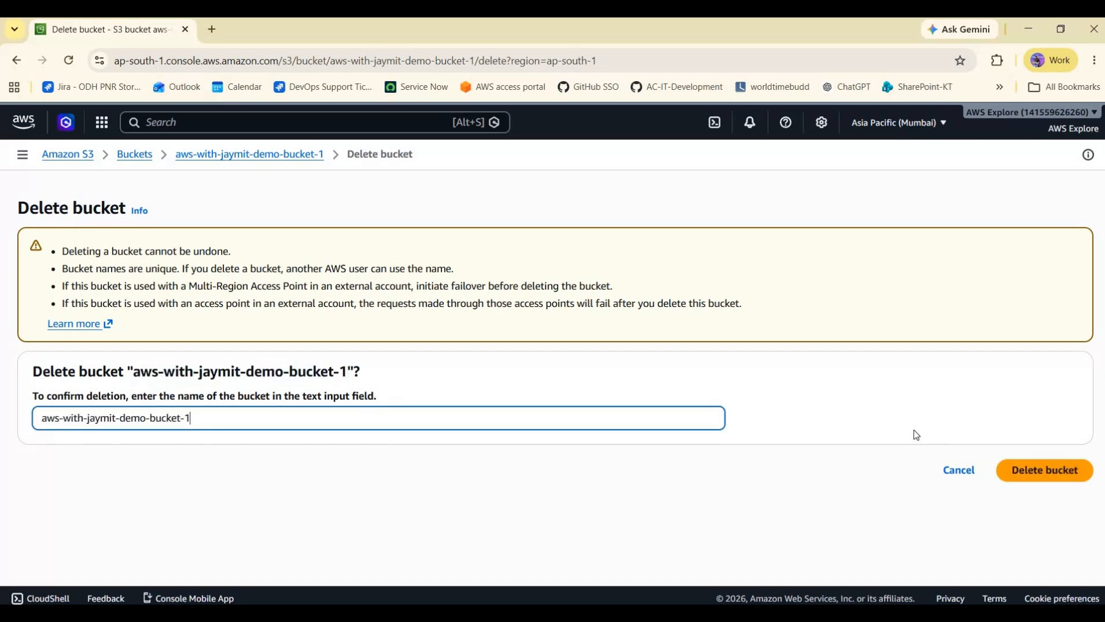
{"action": "key", "text": "Return"}
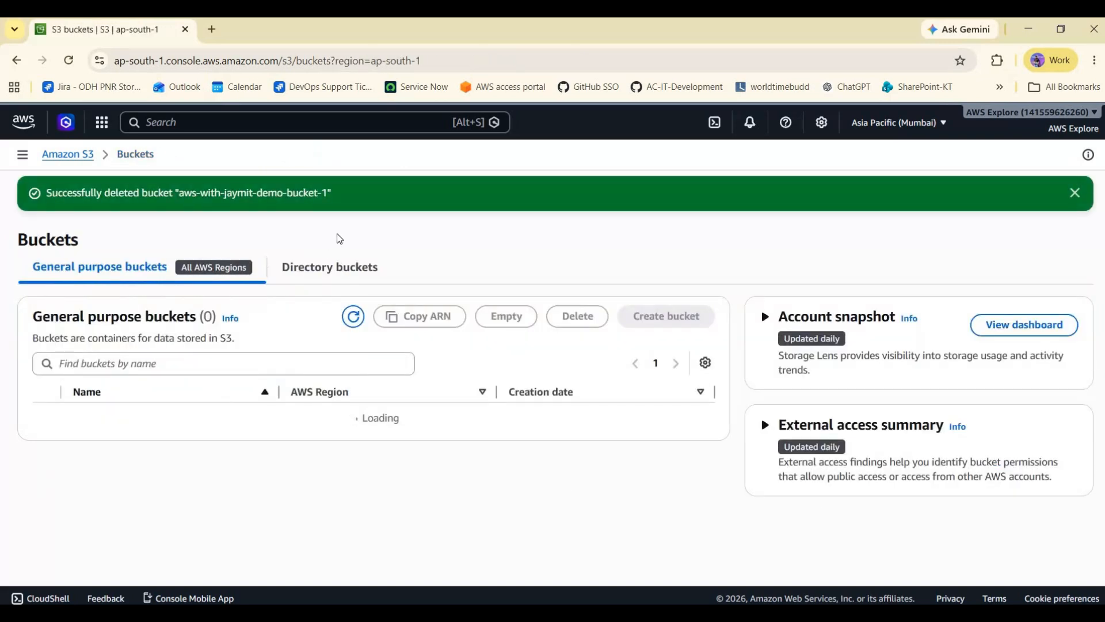